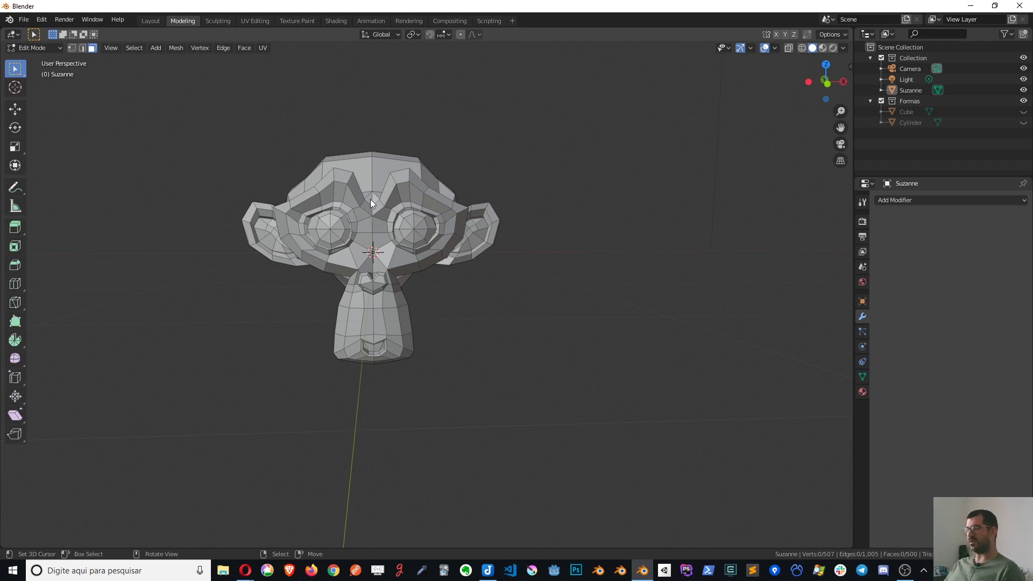
Step: Clip the view with Alt+B to a region around Suzanne and inspect it from several angles
key(alt+b)
drag(358, 95, 542, 401)
middle_drag(259, 191, 346, 245)
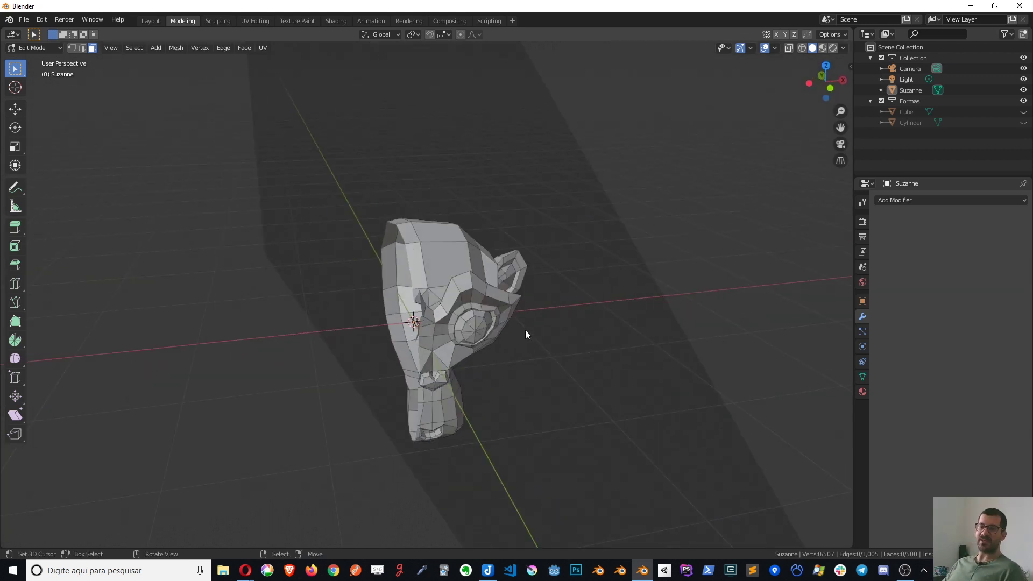
mouse_move(511, 344)
middle_down()
mouse_move(720, 176)
mouse_move(489, 185)
mouse_move(490, 243)
mouse_move(468, 296)
mouse_move(402, 293)
middle_up()
scroll(570, 175, up, 5)
scroll(570, 176, down, 8)
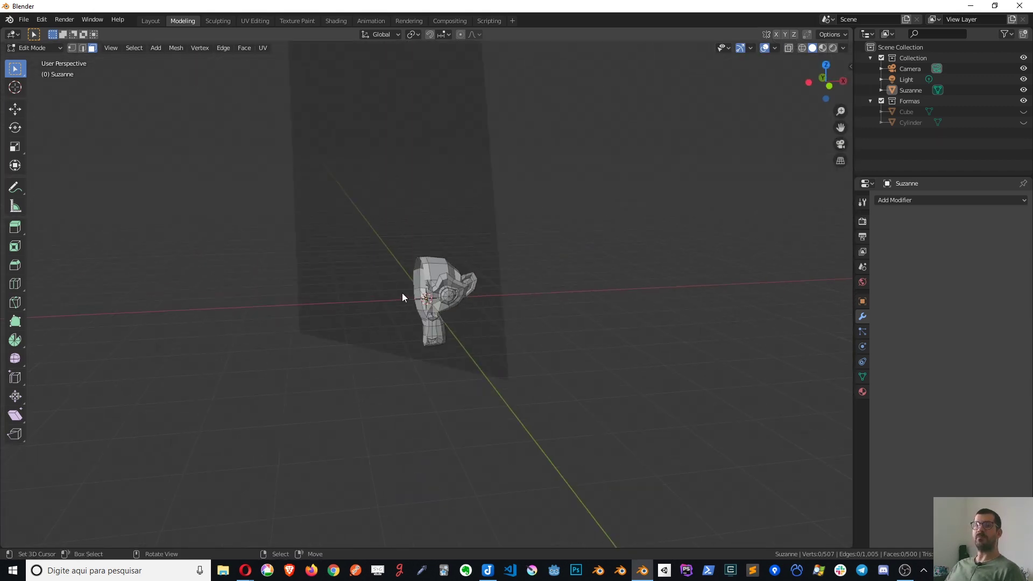
scroll(402, 293, up, 2)
scroll(444, 327, up, 4)
scroll(526, 370, down, 1)
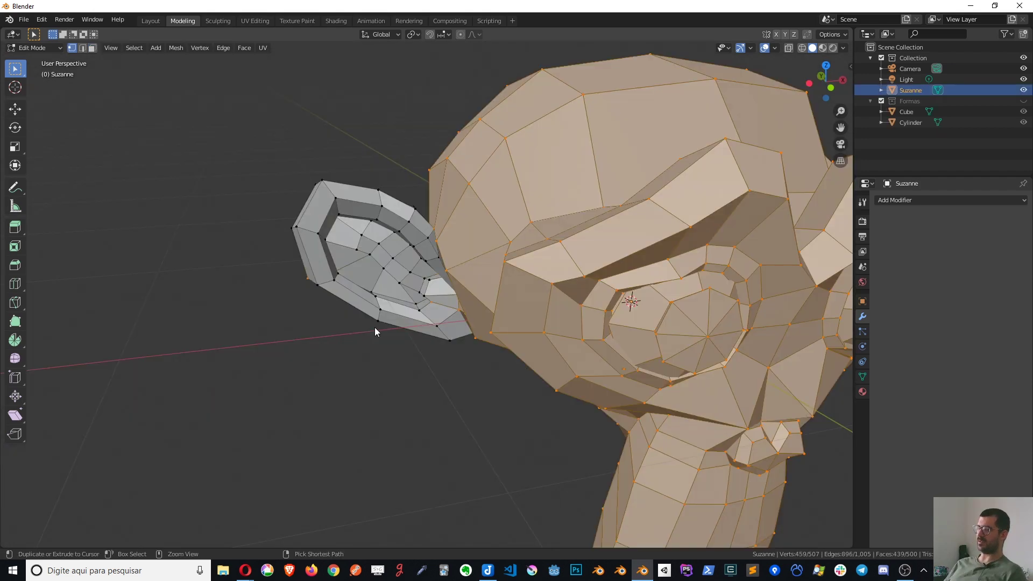
Step: Select Suzanne's ear, invert the selection to the rest of the head, and hide it
key(ctrl+i)
click(134, 47)
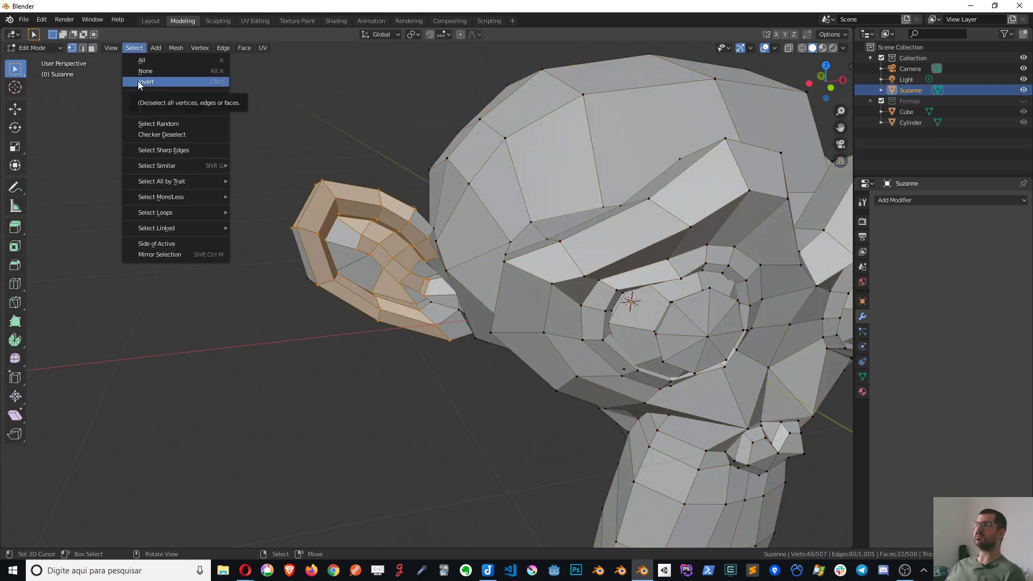
click(139, 84)
mouse_move(323, 215)
middle_down()
mouse_move(511, 255)
mouse_move(457, 328)
mouse_move(469, 191)
middle_up()
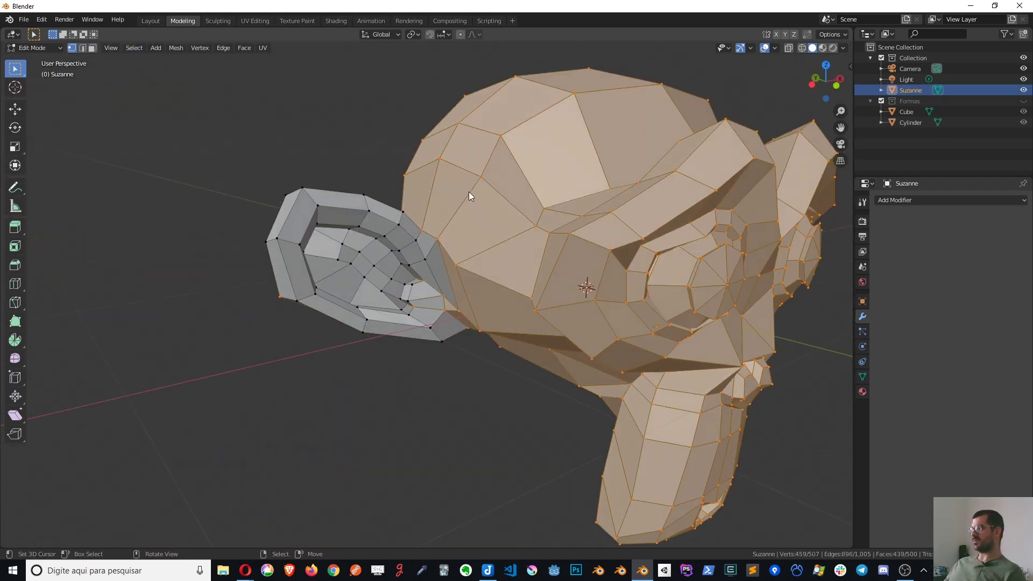
key(h)
middle_drag(577, 230, 560, 213)
mouse_move(363, 263)
middle_down()
mouse_move(331, 257)
mouse_move(369, 205)
mouse_move(380, 256)
mouse_move(489, 263)
mouse_move(524, 291)
middle_up()
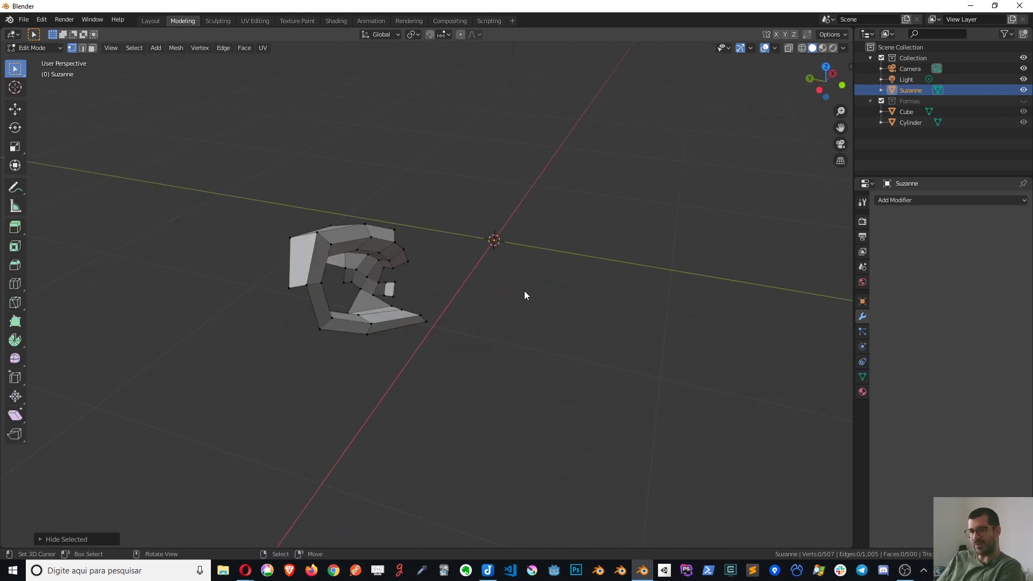
Step: Reveal the hidden head with Alt+H so the full mesh shows again
key(alt+h)
scroll(526, 237, up, 5)
mouse_move(528, 179)
middle_down()
mouse_move(645, 348)
mouse_move(370, 219)
mouse_move(631, 282)
middle_up()
scroll(644, 344, down, 5)
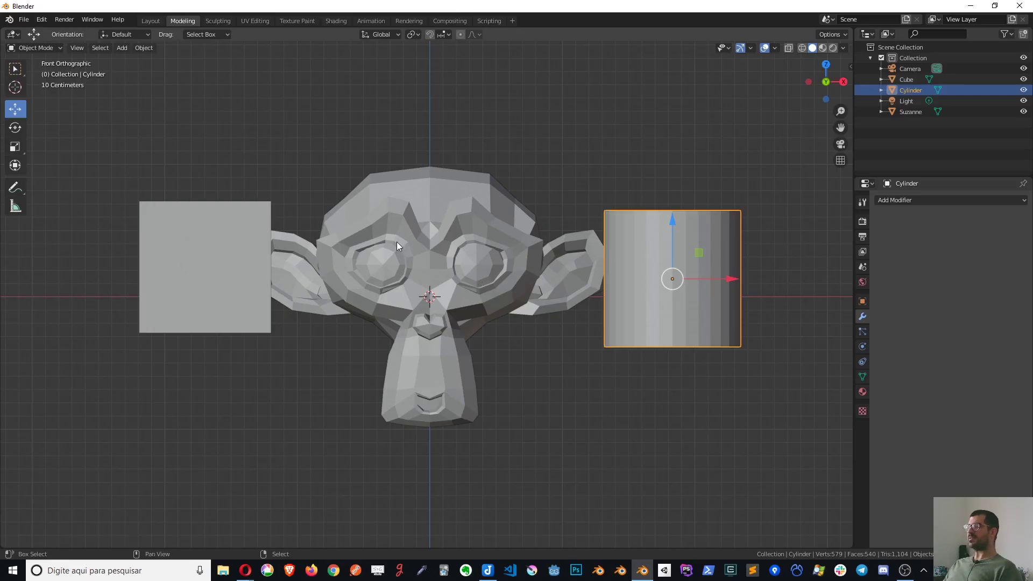
Step: Pan the front orthographic view showing Suzanne, the cube and the cylinder
shift+middle_drag(397, 242, 429, 269)
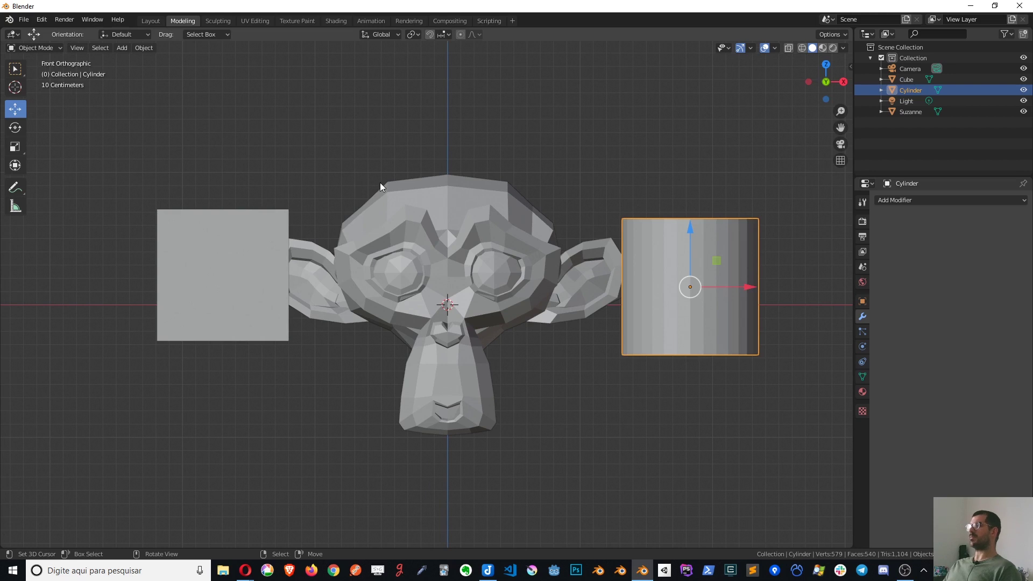
Step: Orbit into a raised perspective view and make the cube the active object
mouse_move(368, 182)
middle_down()
mouse_move(377, 178)
mouse_move(375, 234)
middle_up()
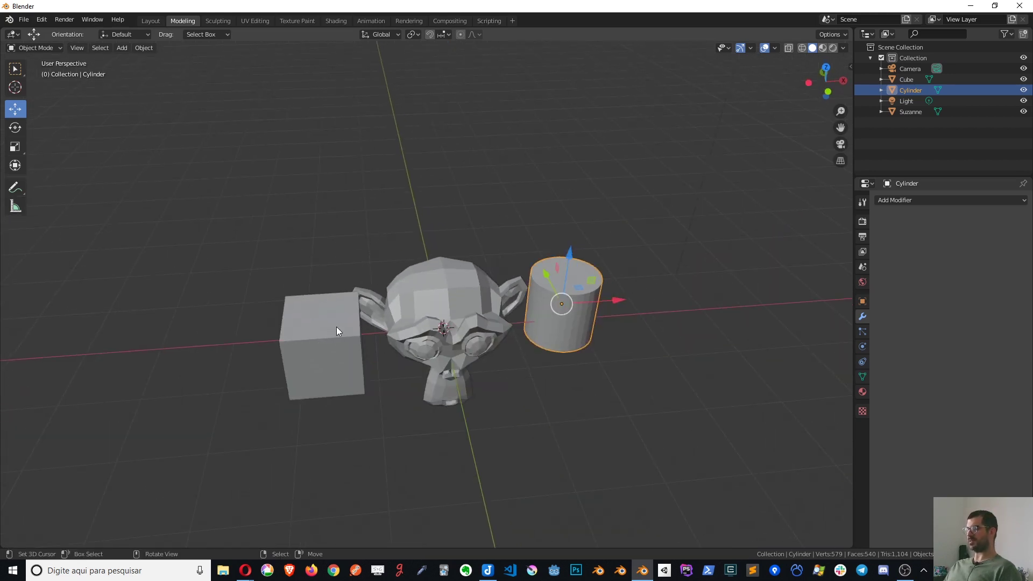
click(454, 306)
click(318, 347)
middle_drag(317, 347, 425, 274)
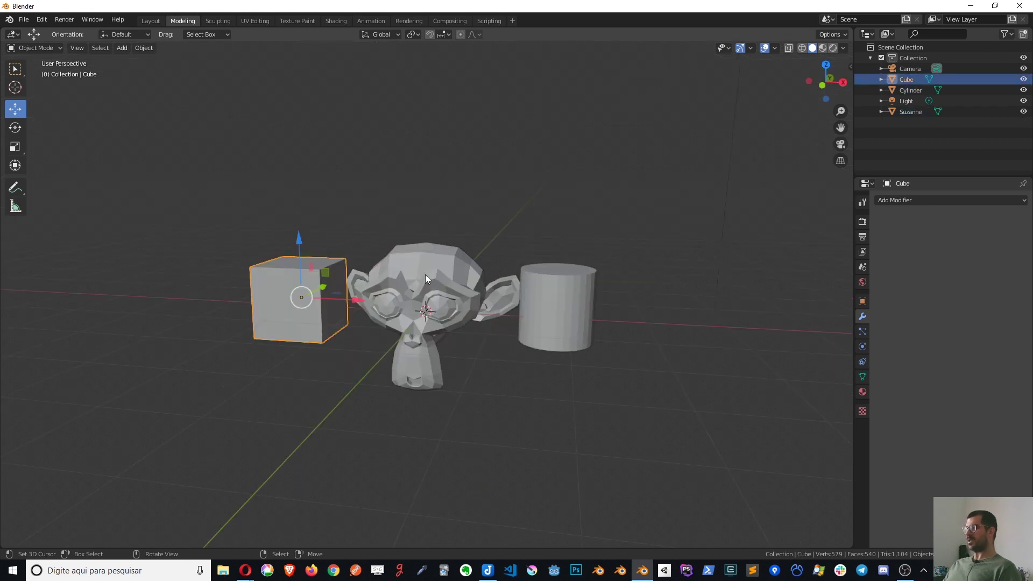
click(425, 275)
click(312, 276)
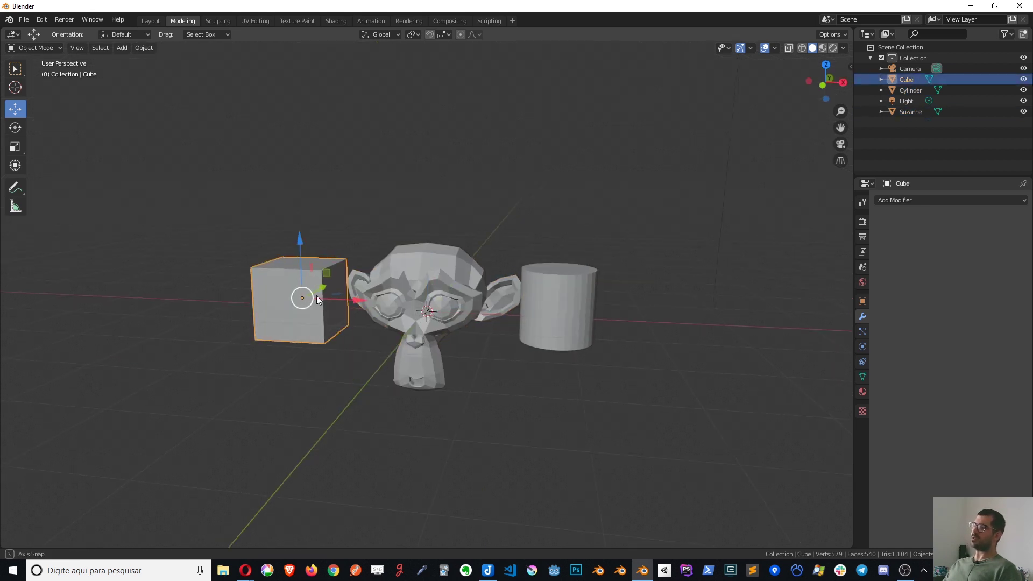
mouse_move(312, 276)
middle_down()
mouse_move(589, 283)
mouse_move(489, 250)
mouse_move(573, 318)
mouse_move(463, 267)
middle_up()
mouse_move(373, 255)
middle_down()
mouse_move(424, 211)
mouse_move(462, 252)
middle_up()
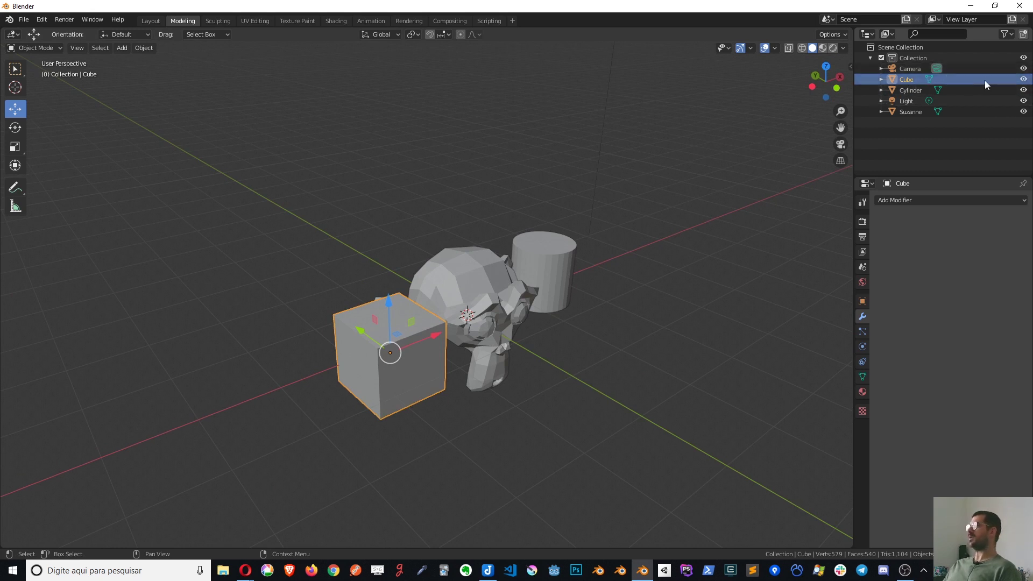
click(1023, 80)
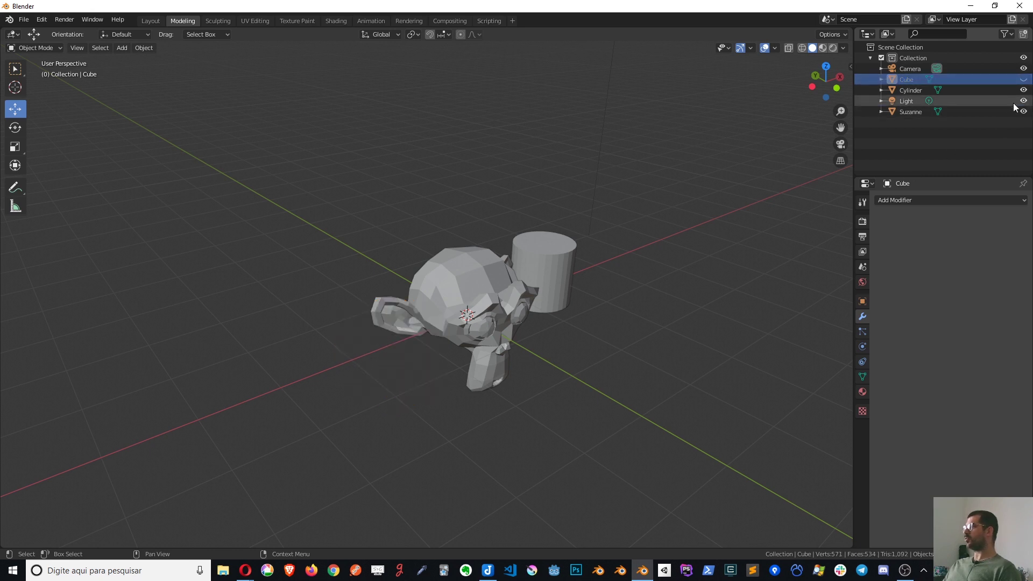
click(1024, 90)
middle_drag(611, 228, 572, 202)
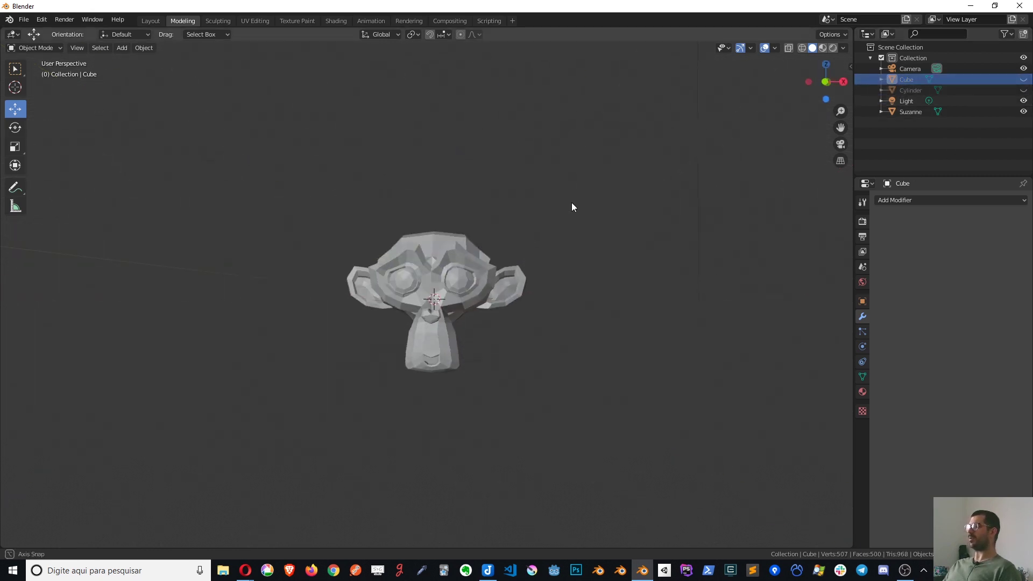
scroll(403, 267, up, 3)
scroll(426, 272, up, 2)
scroll(426, 272, down, 3)
mouse_move(426, 272)
middle_down()
mouse_move(596, 296)
mouse_move(574, 276)
middle_up()
scroll(575, 277, down, 3)
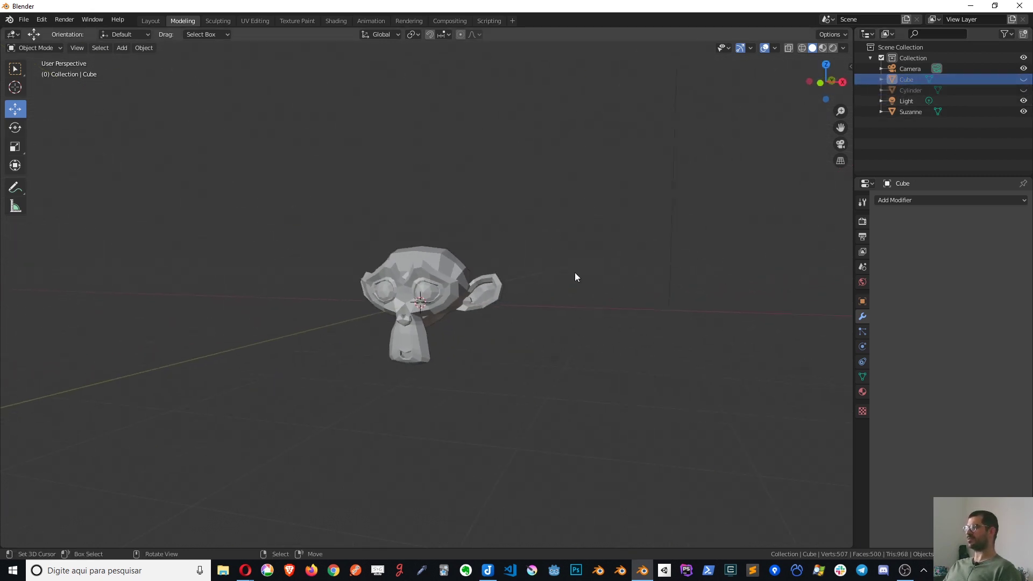
click(1024, 90)
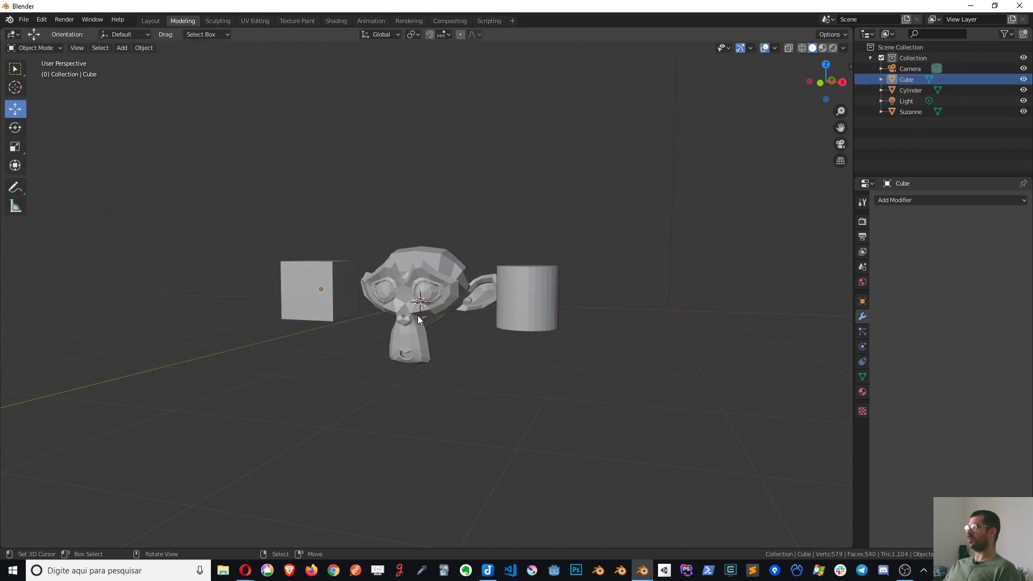
mouse_move(301, 253)
middle_down()
mouse_move(312, 240)
mouse_move(325, 293)
mouse_move(477, 219)
middle_up()
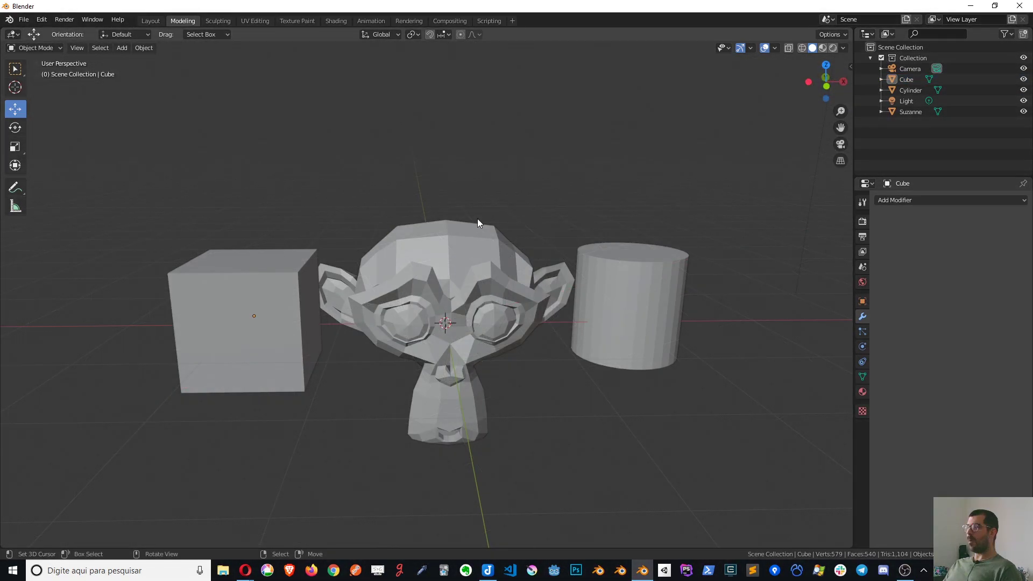
scroll(469, 228, up, 2)
scroll(474, 220, down, 1)
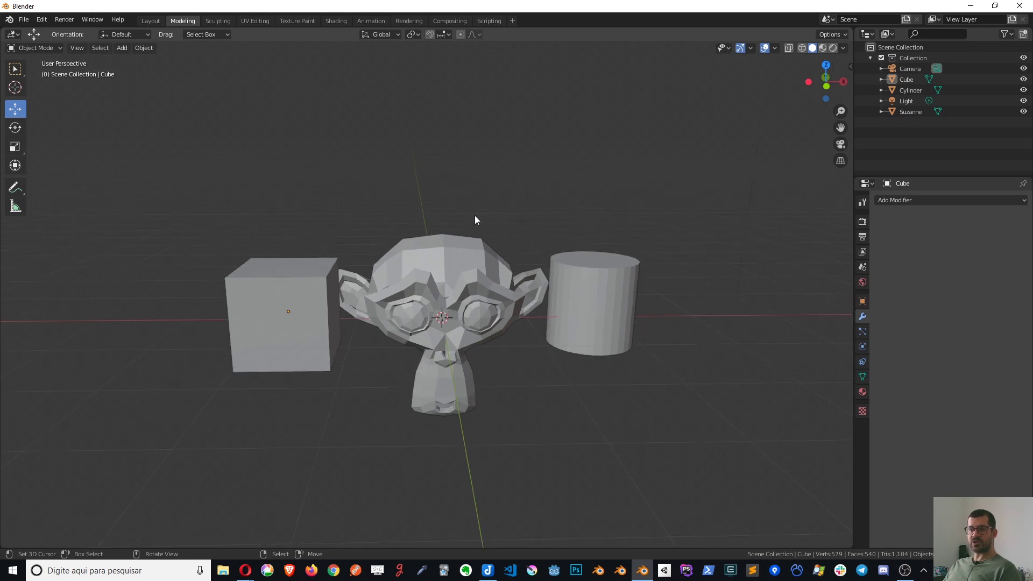
middle_drag(491, 242, 482, 221)
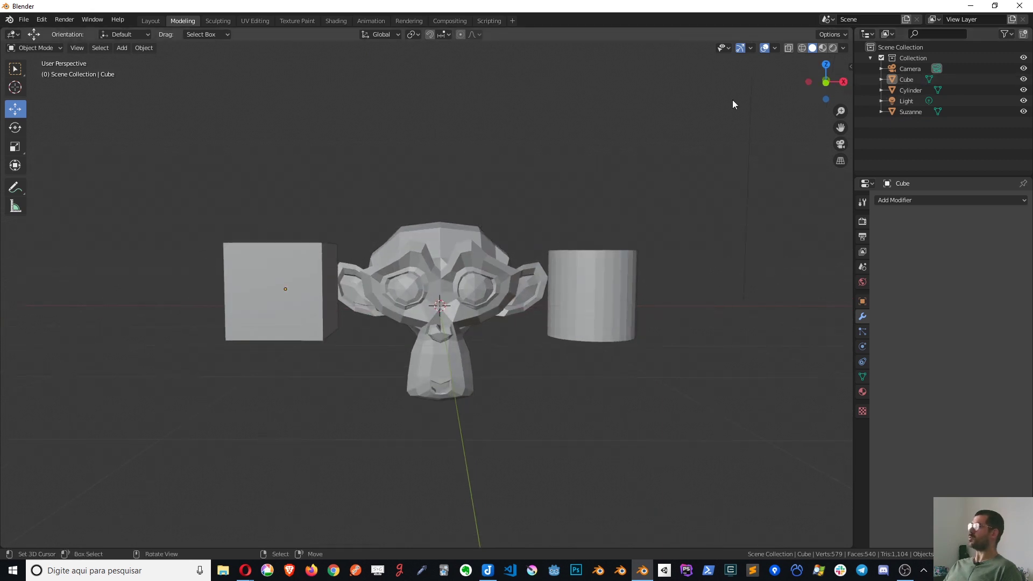
click(907, 48)
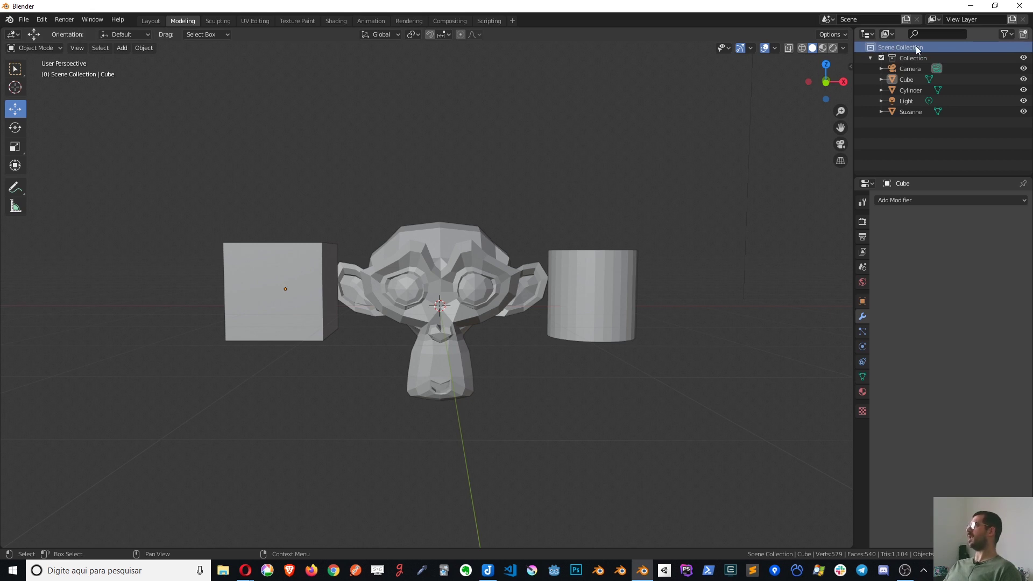
Step: Add a new collection under the Scene Collection and name it 'Formas'
right_click(915, 48)
click(880, 46)
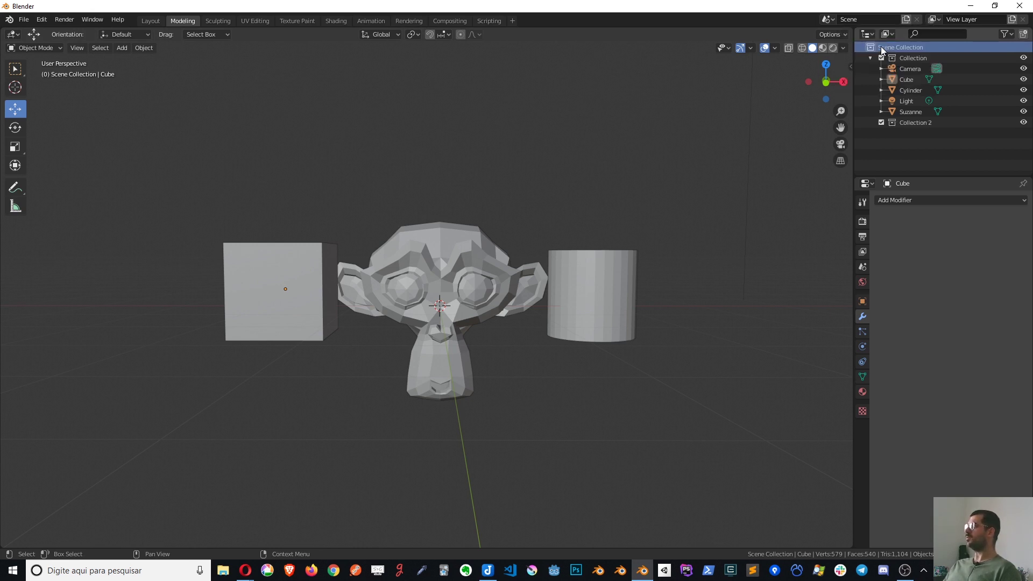
double_click(912, 122)
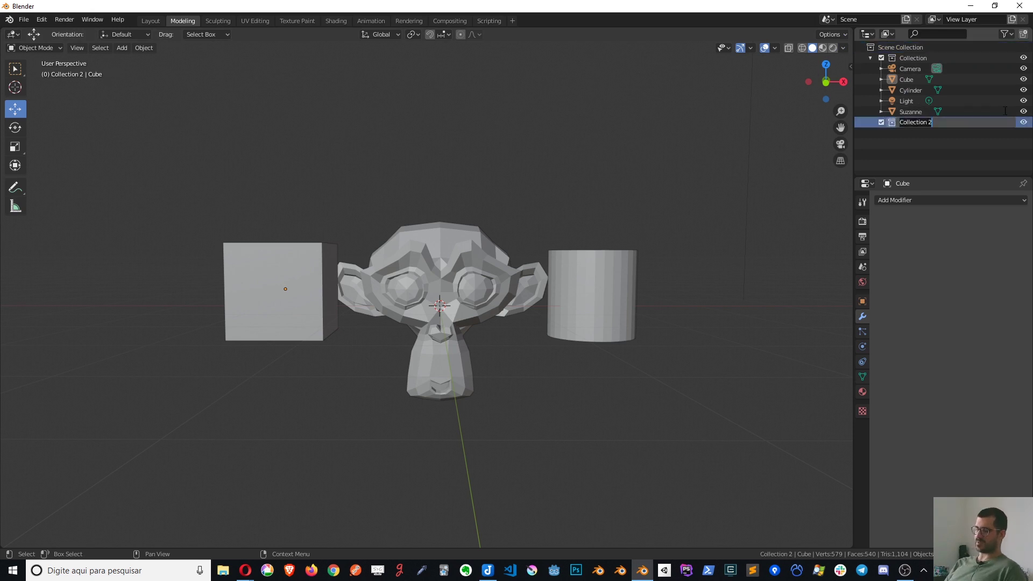
text(Formas)
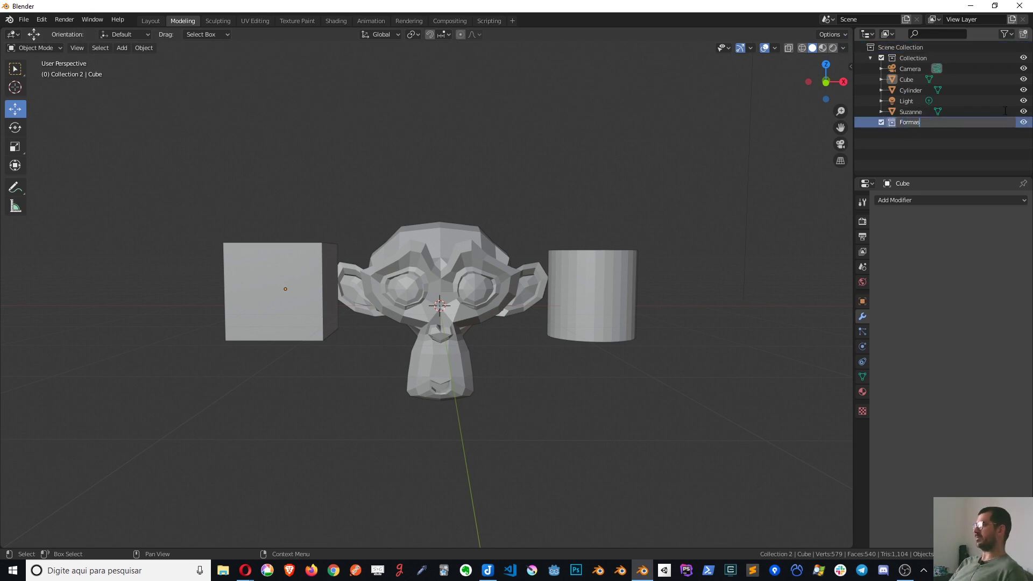
key(Return)
Step: Move the Cube and Cylinder into Formas and hide that collection
click(896, 91)
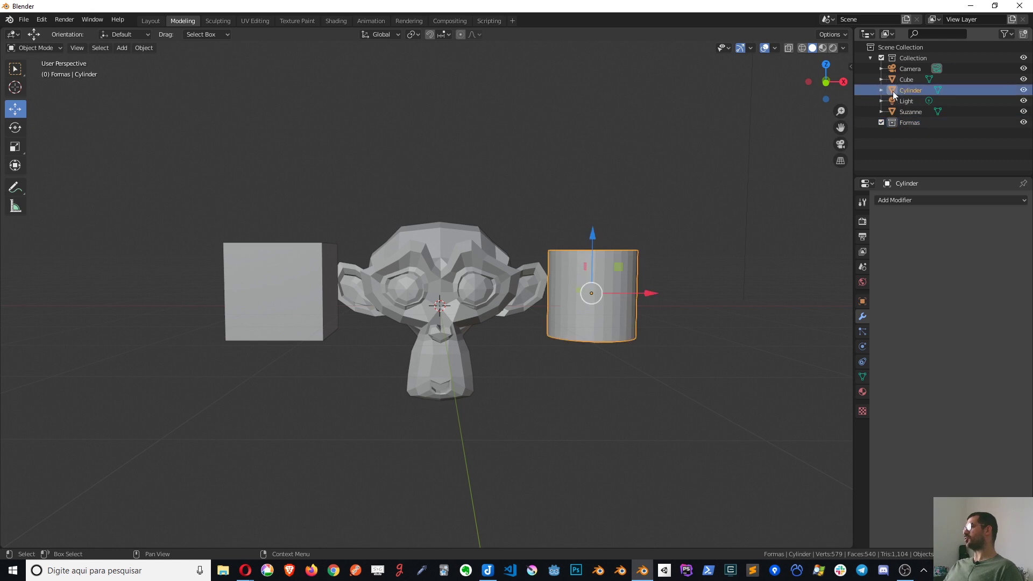
ctrl+click(890, 79)
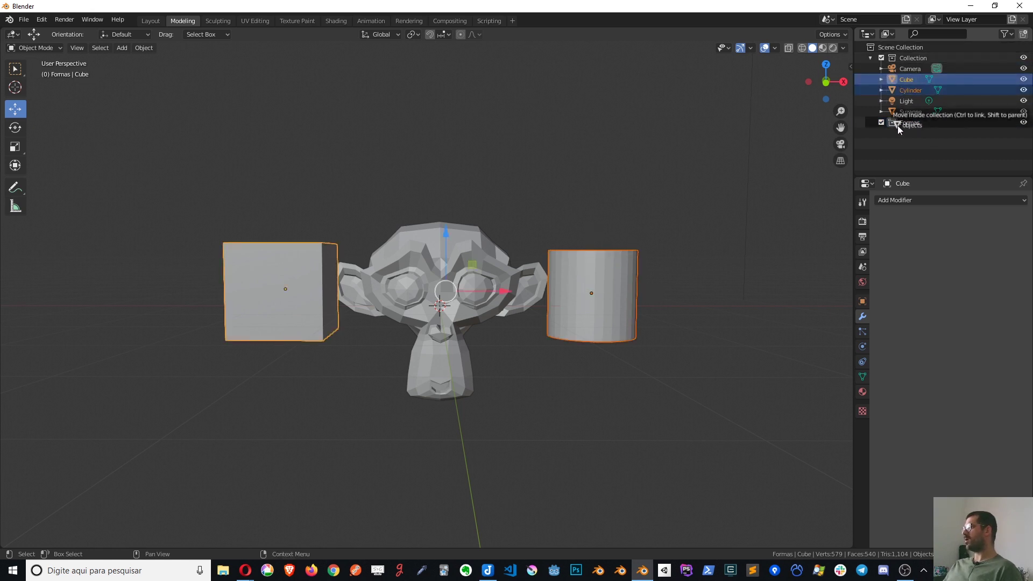
drag(891, 78, 901, 122)
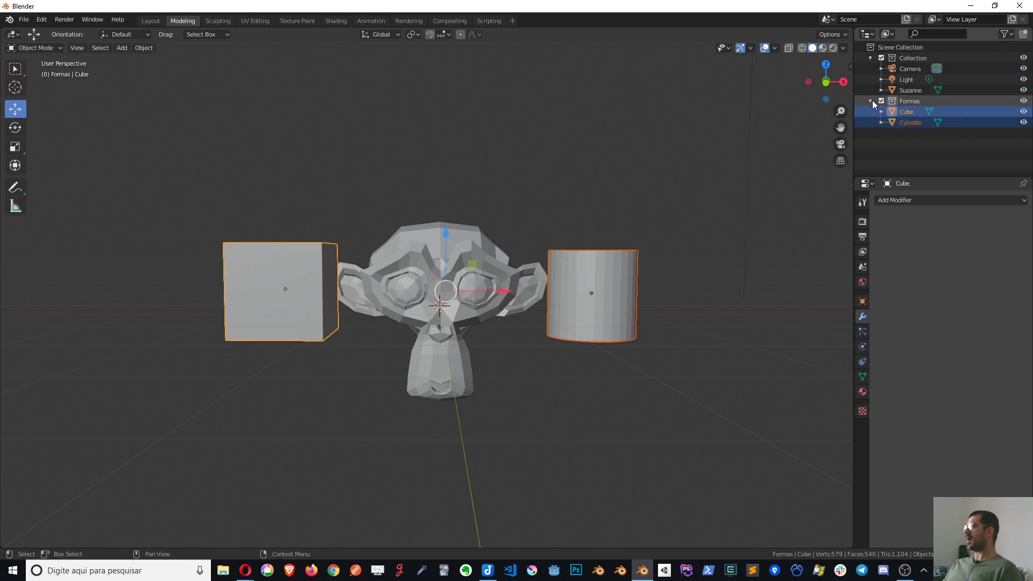
click(1023, 101)
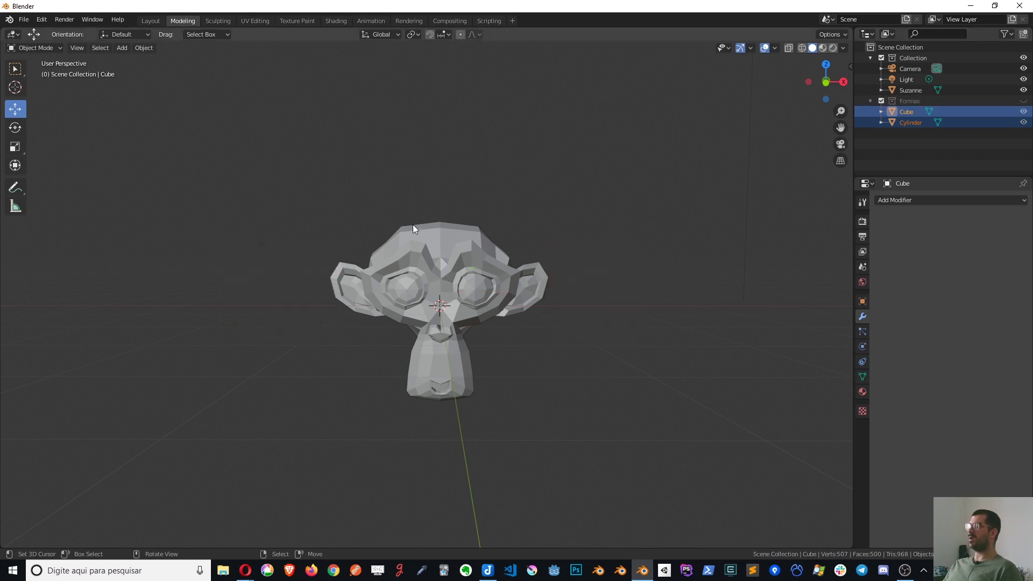
Step: Unhide the Formas collection so the Cube and Cylinder reappear beside Suzanne
middle_drag(412, 225, 465, 167)
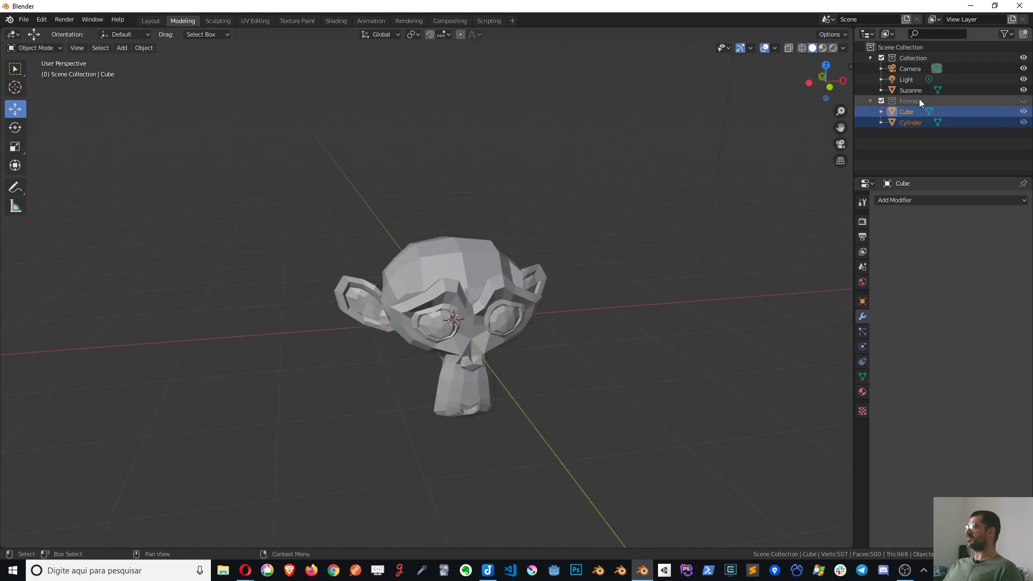
middle_drag(483, 282, 450, 280)
click(1023, 101)
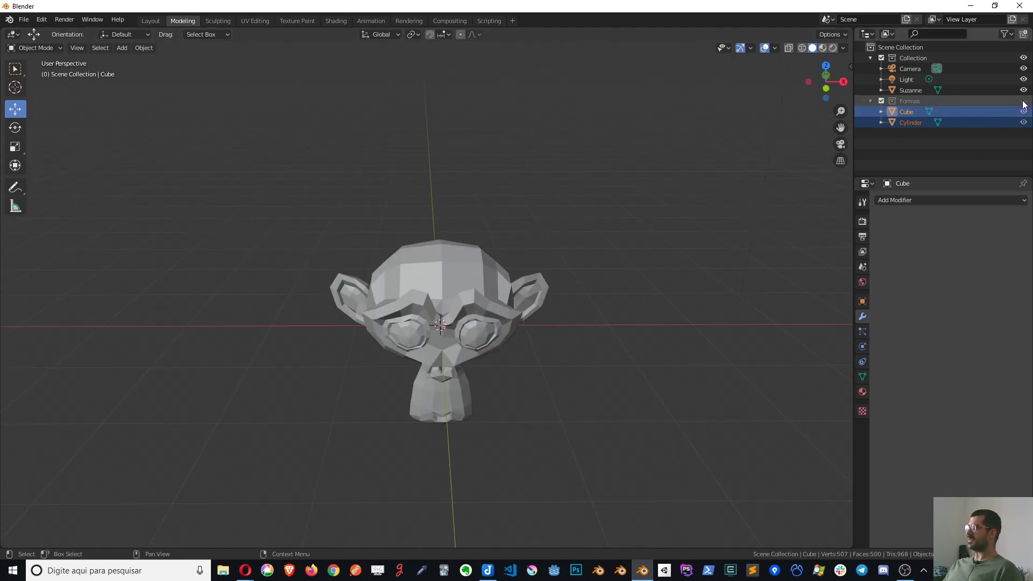
scroll(430, 256, down, 2)
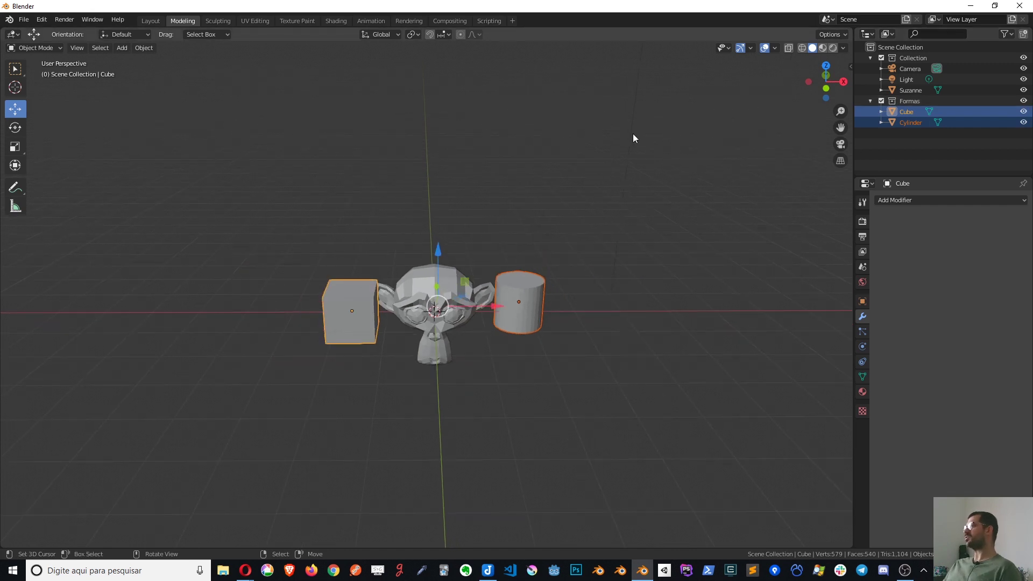
scroll(461, 237, down, 2)
scroll(484, 280, down, 2)
Step: Move the Cylinder to the upper right and the Cube to the lower left, leaving Cylinder selected
click(498, 292)
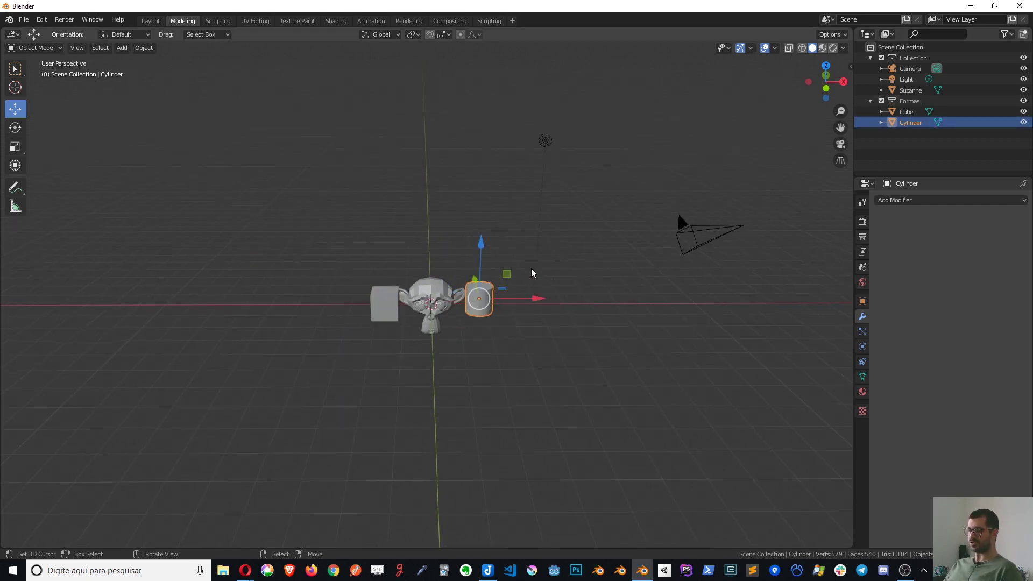
key(g)
click(796, 156)
mouse_move(376, 317)
mouse_down()
mouse_move(27, 353)
mouse_move(42, 359)
mouse_up()
scroll(463, 236, up, 5)
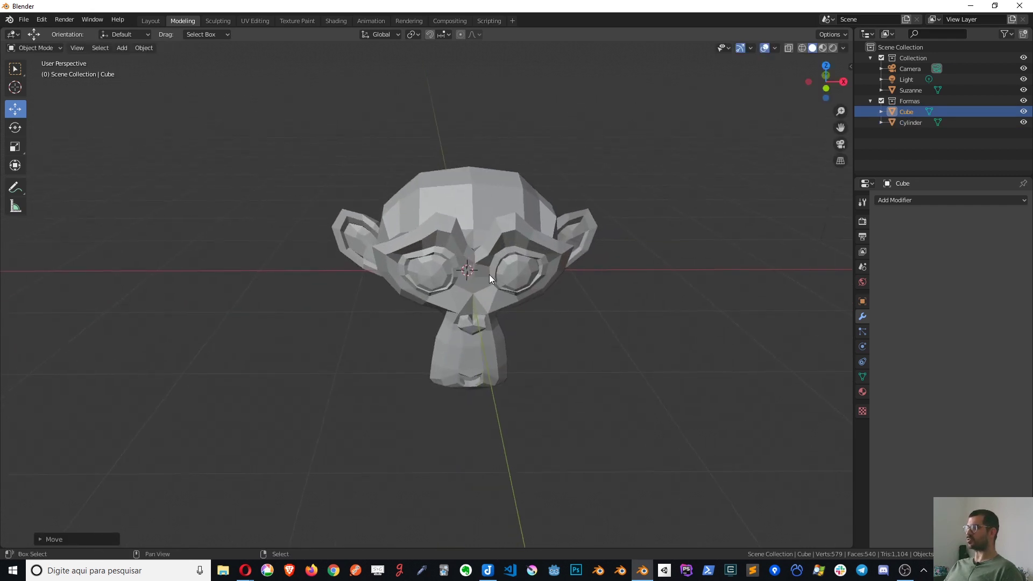
mouse_move(489, 274)
middle_down()
mouse_move(500, 295)
mouse_move(534, 267)
middle_up()
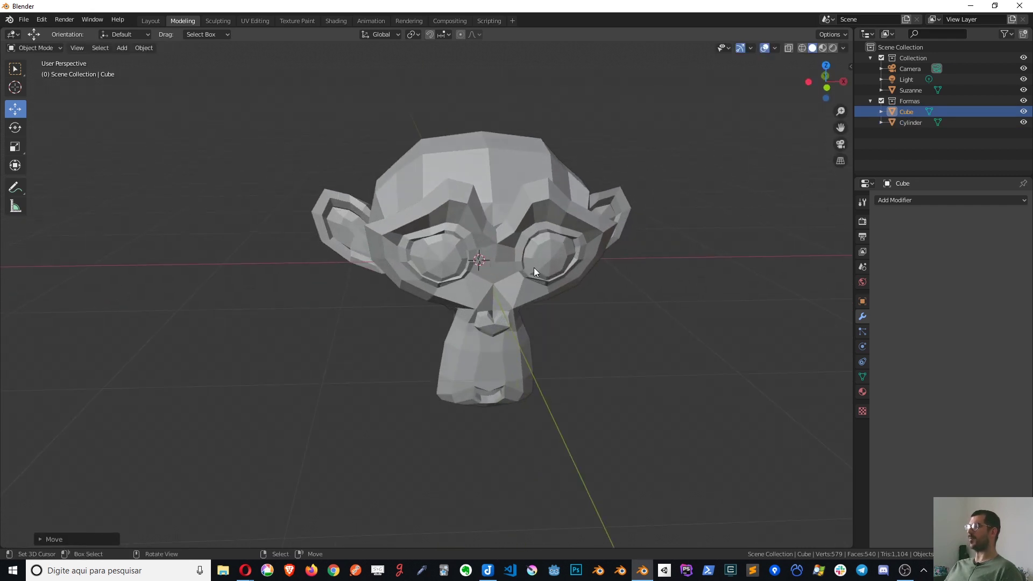
click(905, 122)
mouse_move(461, 277)
middle_down()
mouse_move(515, 276)
mouse_move(393, 218)
mouse_move(528, 308)
mouse_move(422, 221)
middle_up()
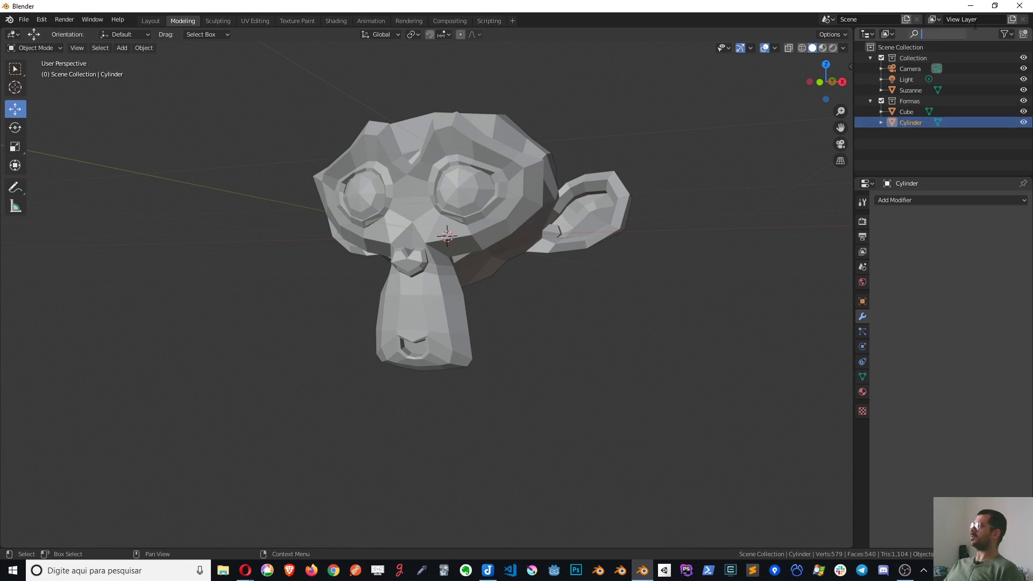
Step: Filter the Outliner by 'Cylin', frame the Cylinder, then clear the filter and select Suzanne
text(Cylin)
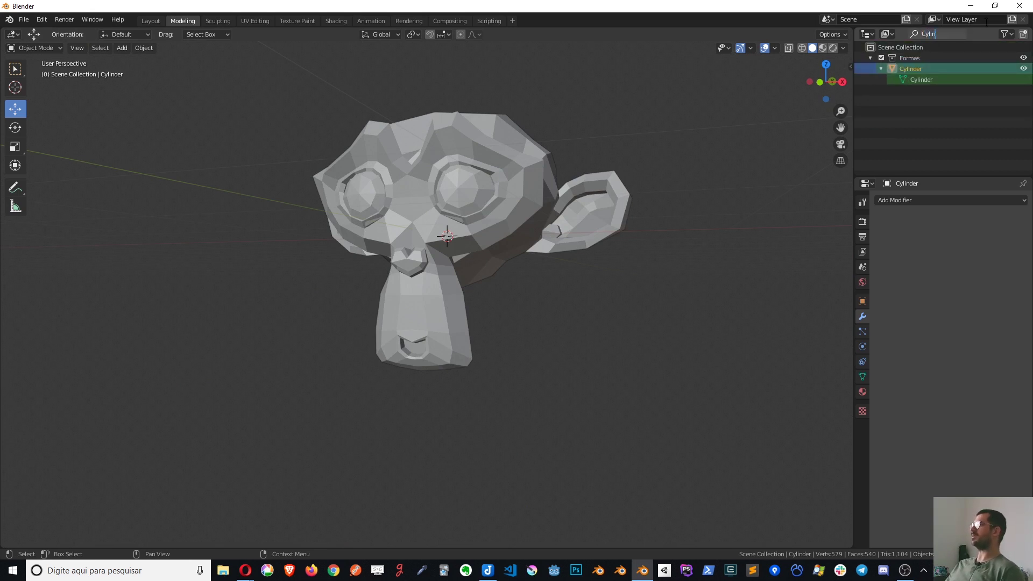
key(Return)
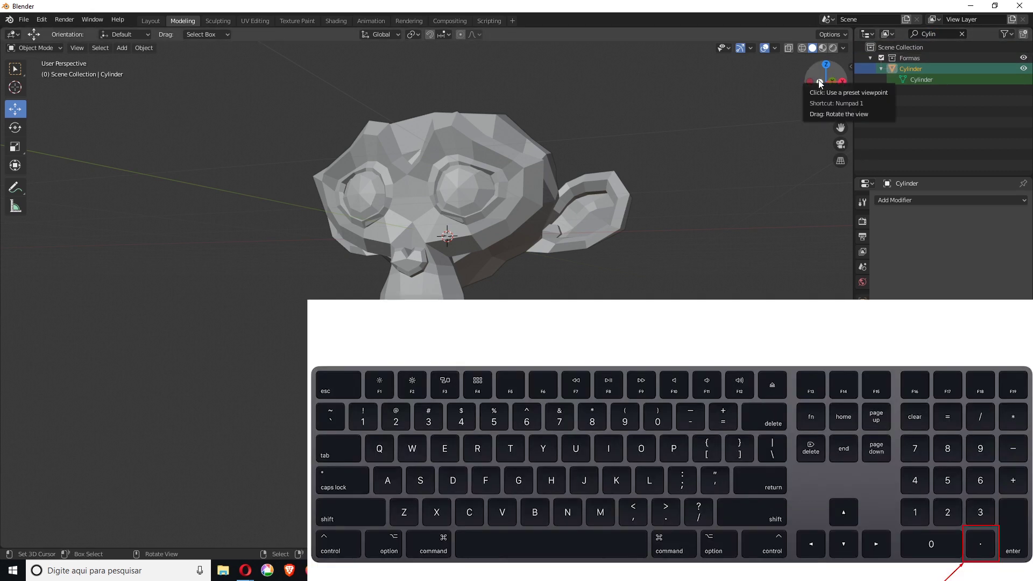
key(KP_Decimal)
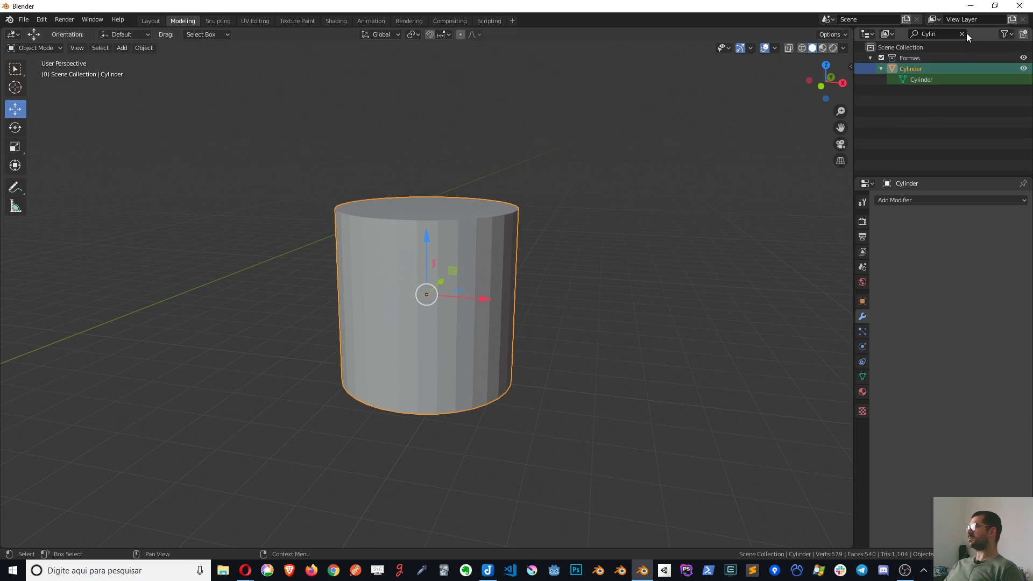
click(963, 34)
click(902, 88)
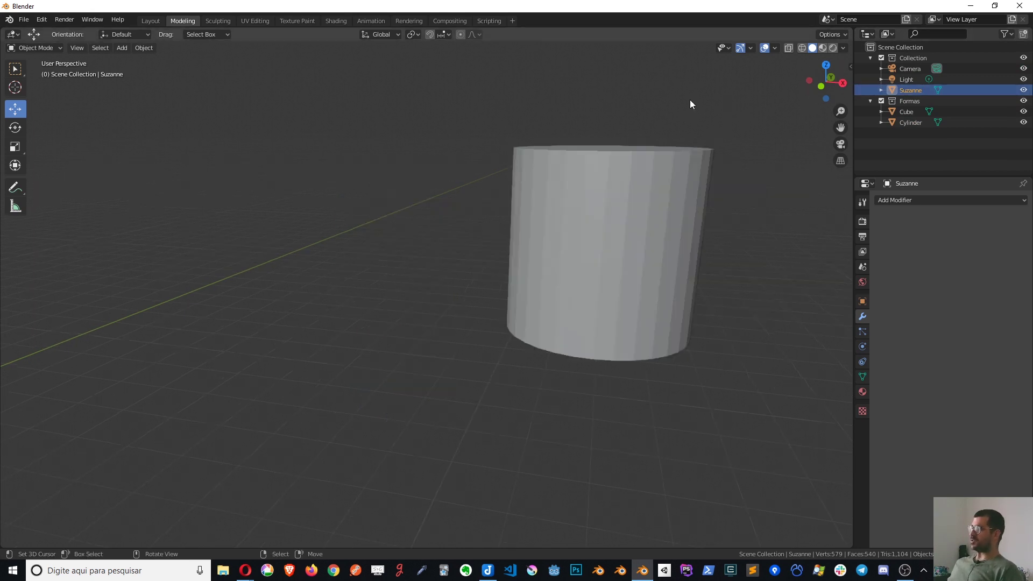
Step: Frame Suzanne, then select and frame the Cube
key(KP_Decimal)
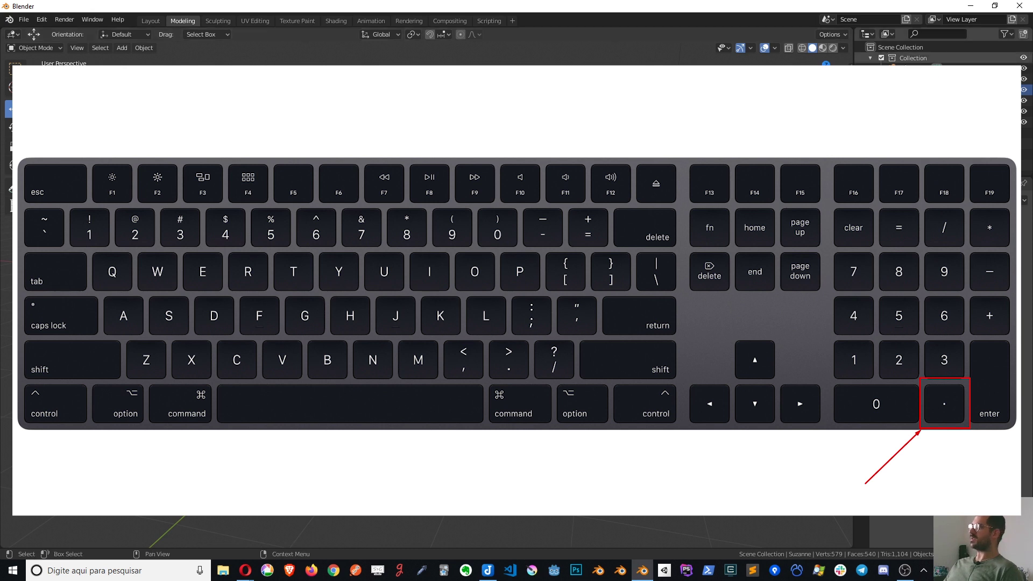
click(915, 111)
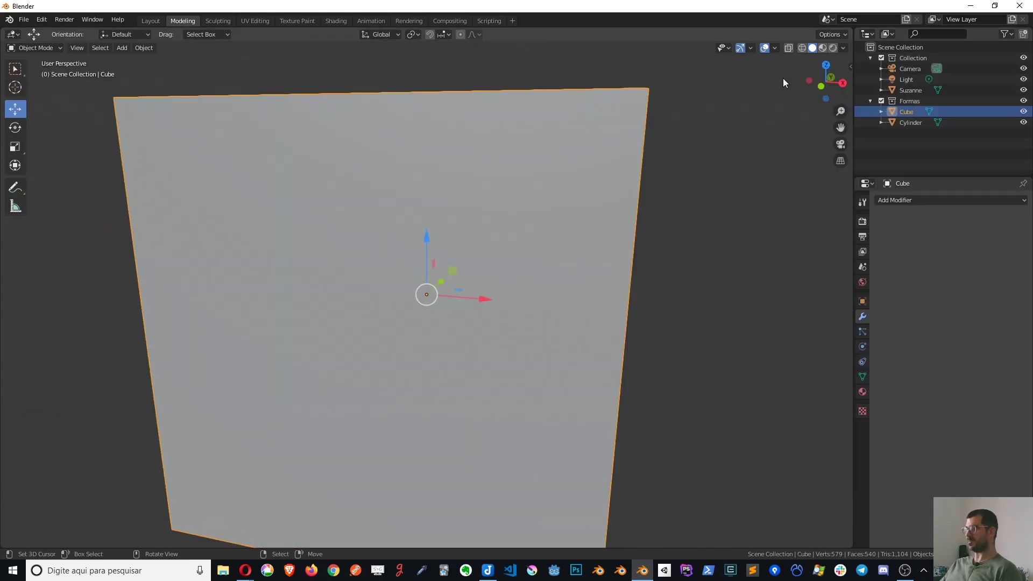
key(KP_Decimal)
mouse_move(666, 151)
middle_down()
mouse_move(717, 176)
mouse_move(623, 194)
middle_up()
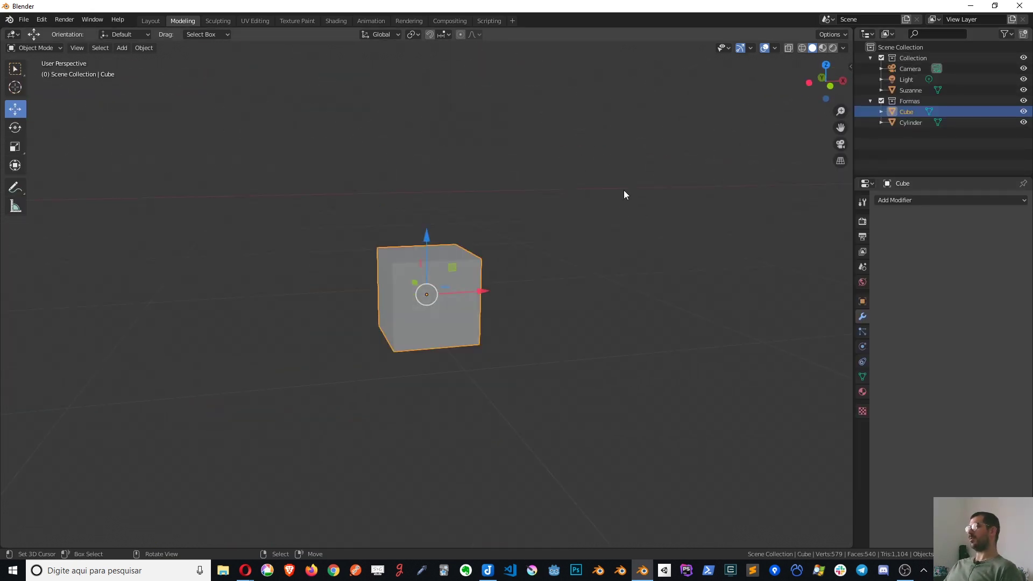
scroll(534, 249, down, 5)
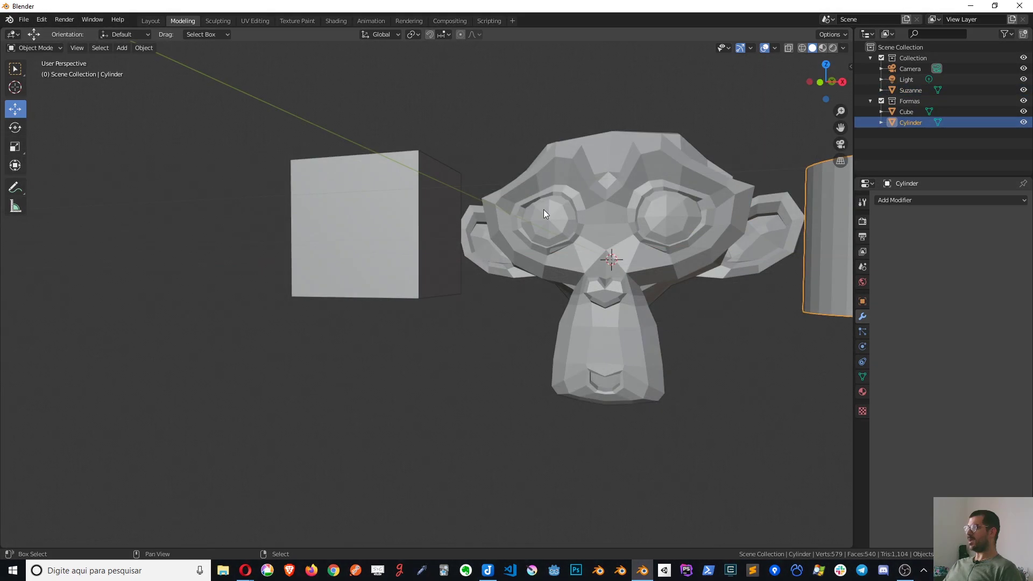
mouse_move(544, 209)
middle_down()
mouse_move(447, 280)
mouse_move(514, 319)
middle_up()
Step: Enter and leave Edit Mode on Suzanne, then make the Cube active
click(360, 234)
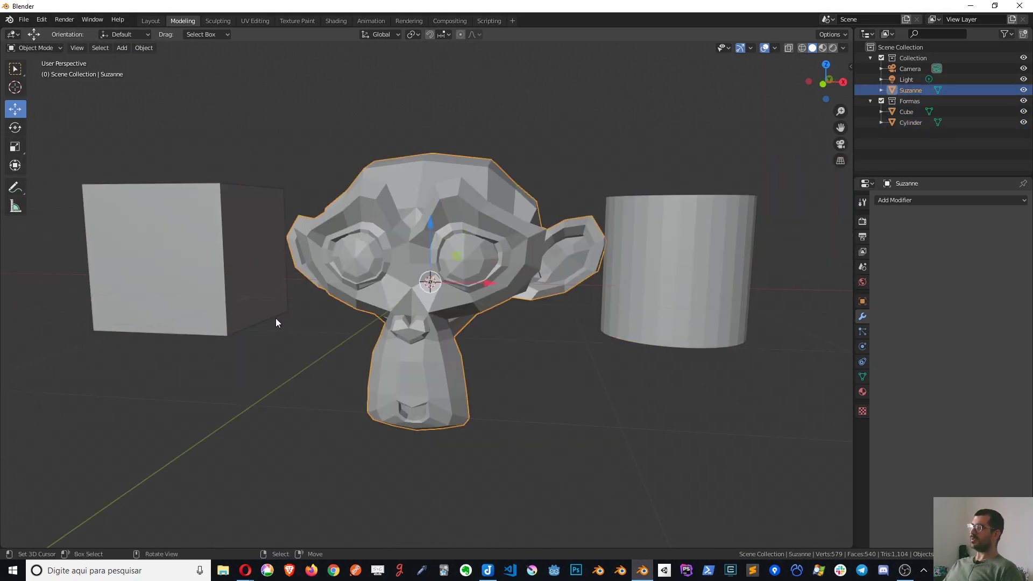
key(Tab)
mouse_move(572, 257)
middle_down()
mouse_move(483, 305)
mouse_move(440, 231)
mouse_move(424, 285)
mouse_move(433, 275)
middle_up()
key(Tab)
click(239, 266)
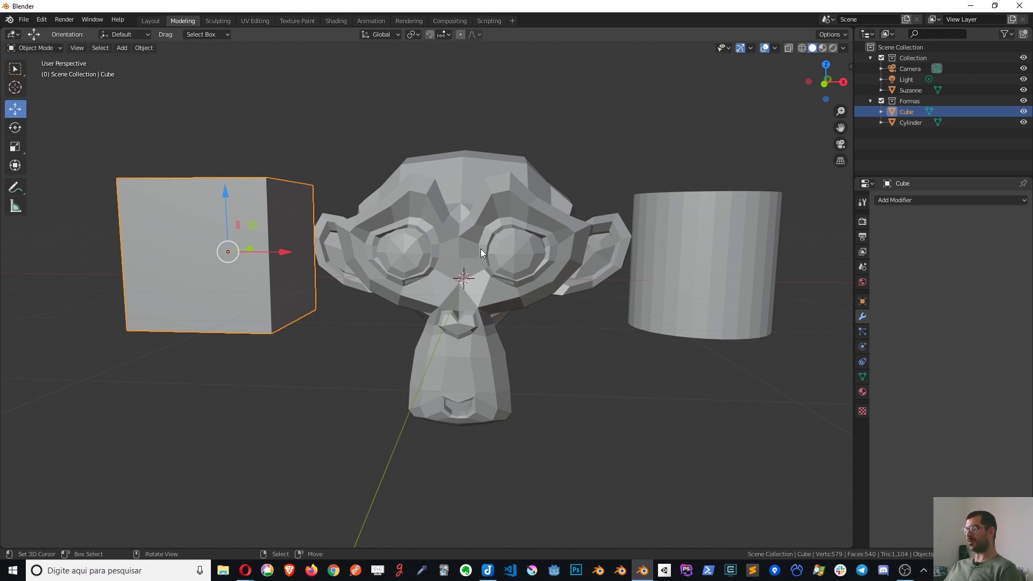
Step: Hide the Cube and Cylinder with H and select Suzanne
key(h)
click(634, 299)
key(h)
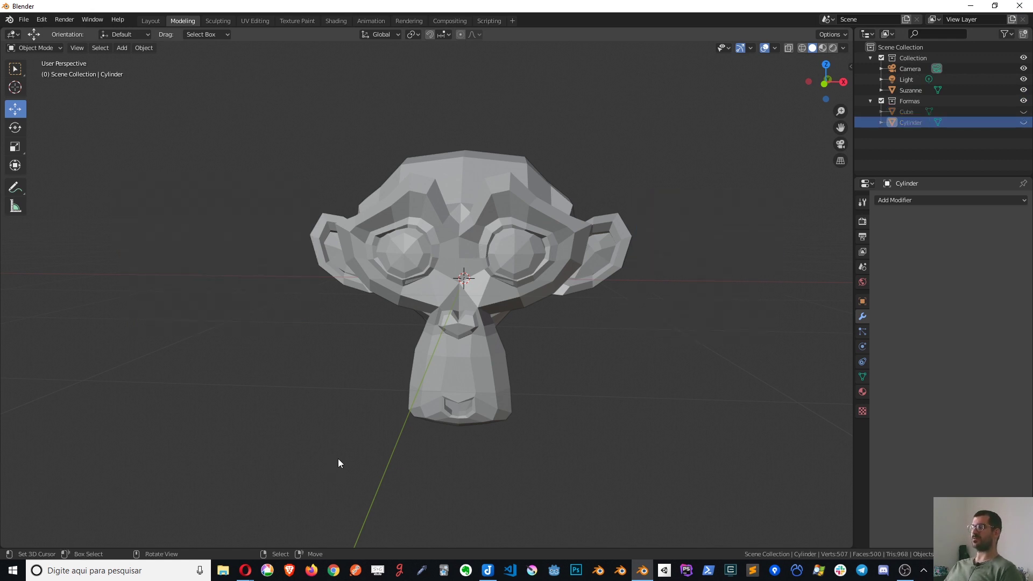
click(437, 246)
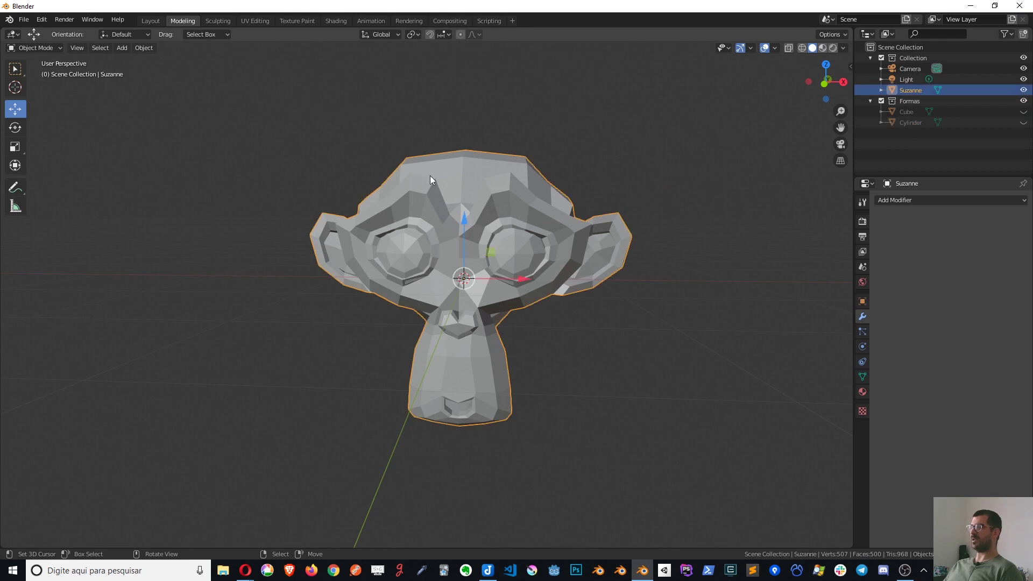
Step: Alt+H in Suzanne's Edit Mode, then Alt+H in Object Mode to reveal the Cube and Cylinder
key(Tab)
scroll(437, 221, up, 6)
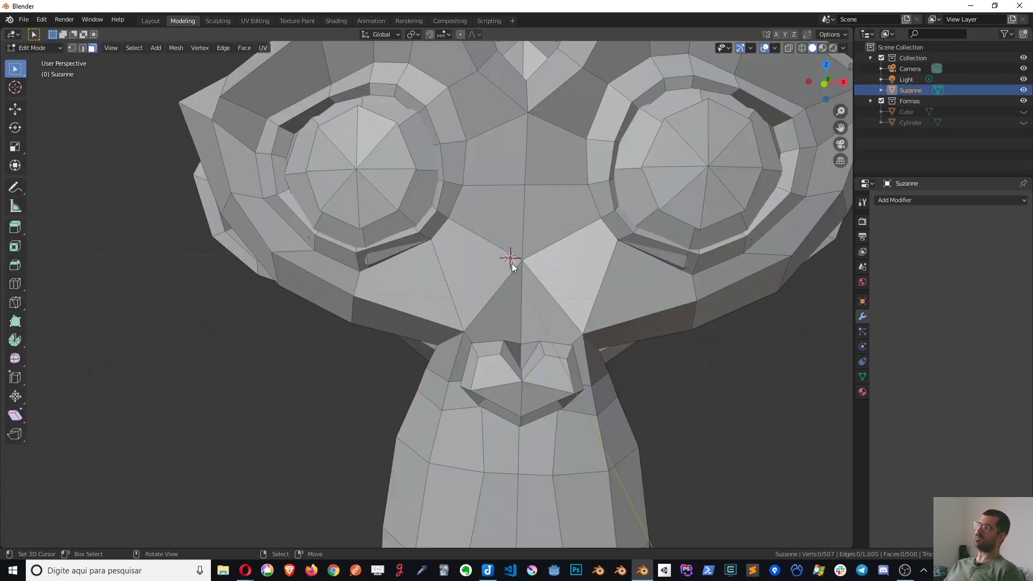
scroll(601, 179, down, 4)
middle_drag(454, 198, 333, 215)
scroll(345, 212, down, 2)
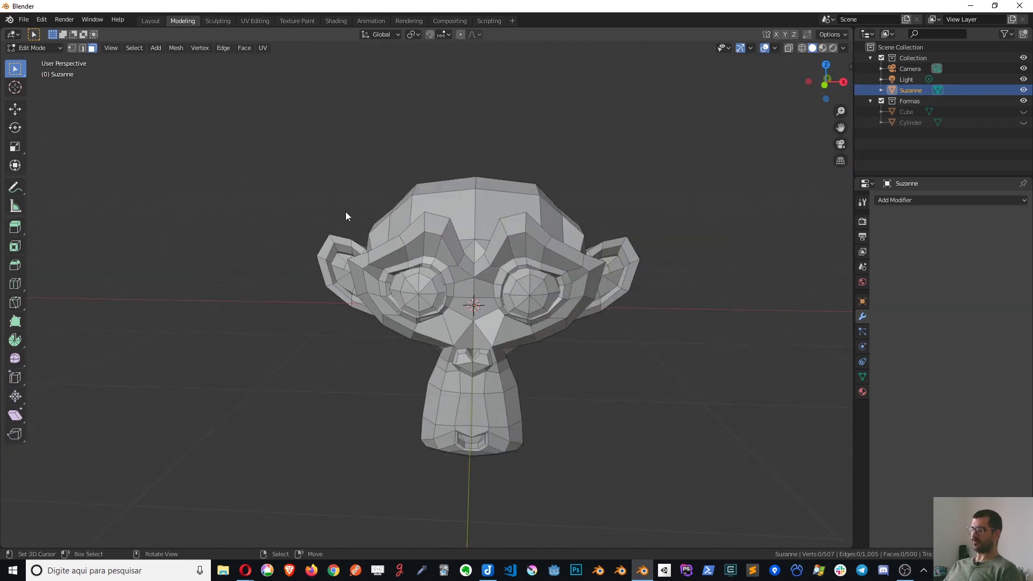
key(alt+h)
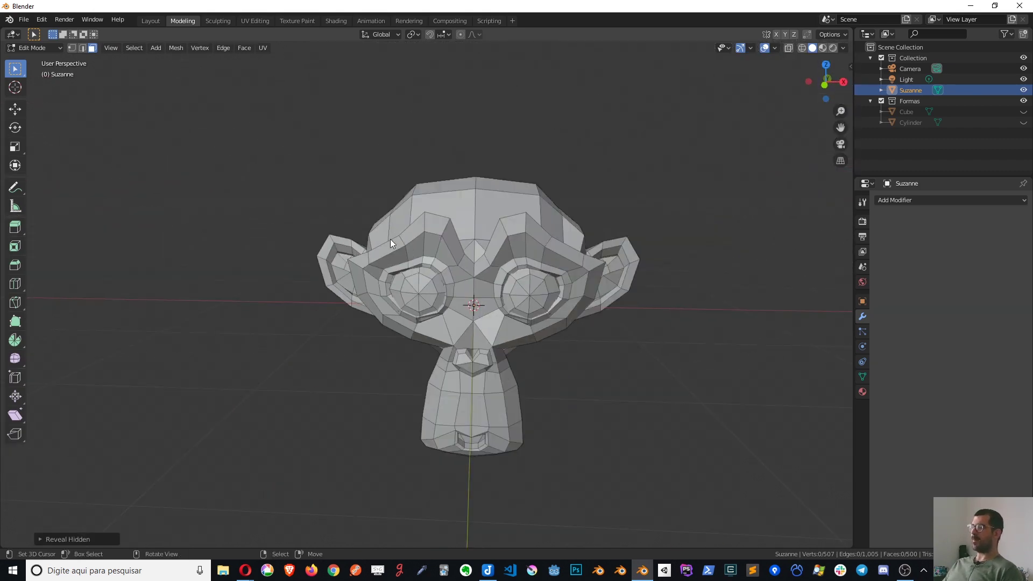
mouse_move(390, 239)
middle_down()
mouse_move(417, 222)
mouse_move(326, 222)
mouse_move(356, 217)
mouse_move(584, 282)
middle_up()
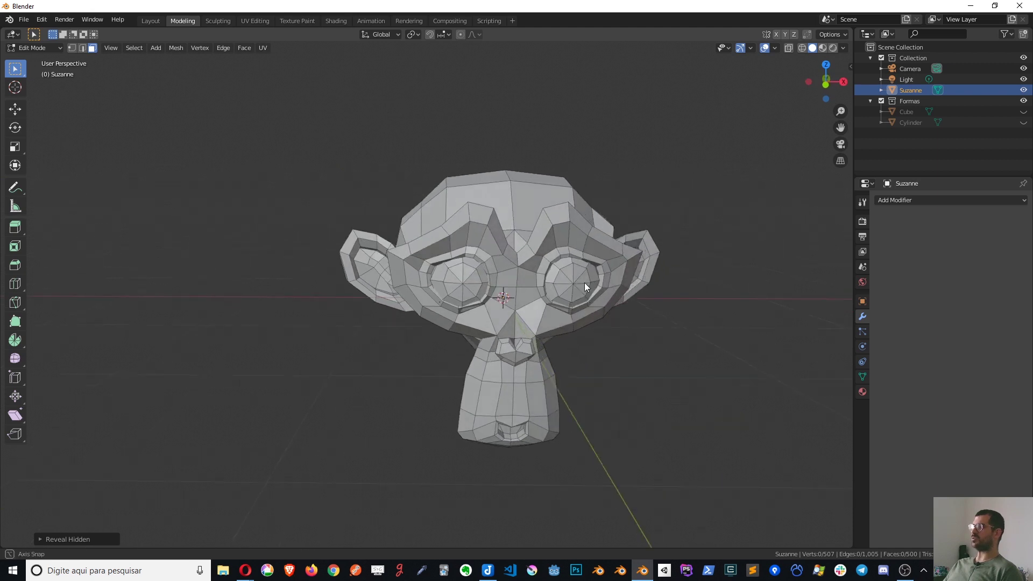
key(Tab)
key(alt+h)
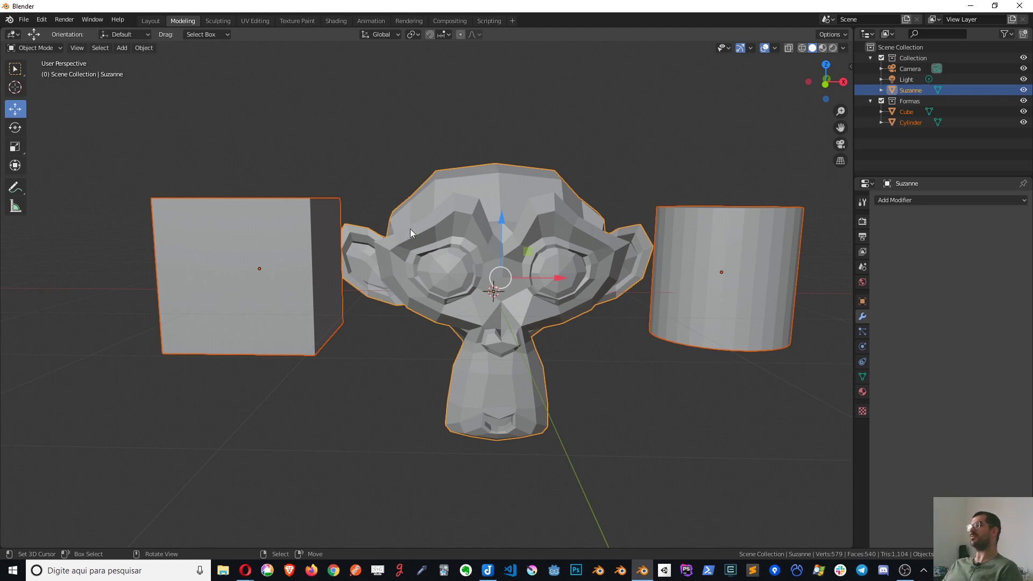
Step: Select the face above Suzanne's left eye, then re-enter Edit Mode with only Suzanne selected
key(Tab)
scroll(515, 265, up, 5)
scroll(509, 234, down, 3)
click(472, 228)
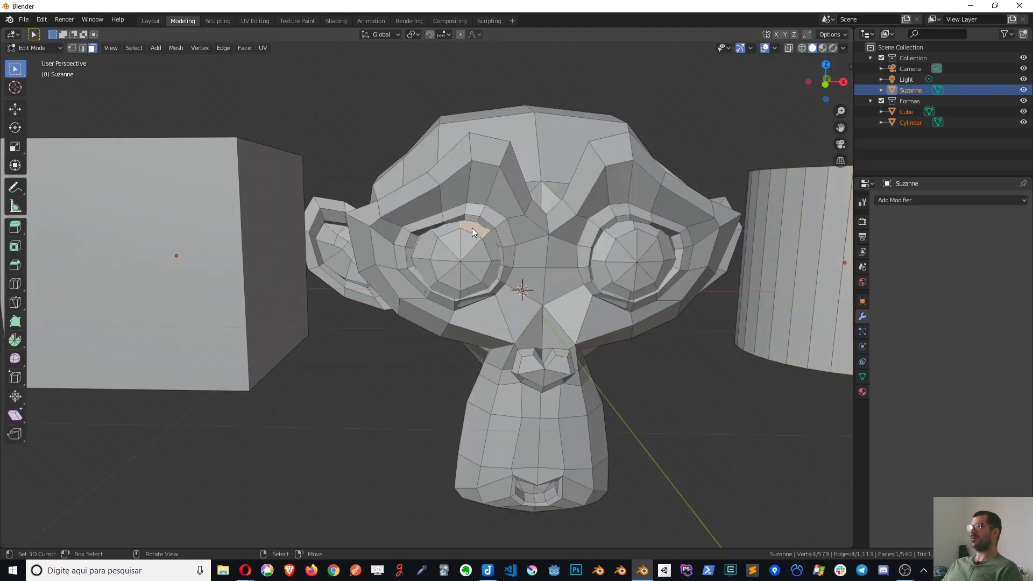
key(Tab)
click(547, 264)
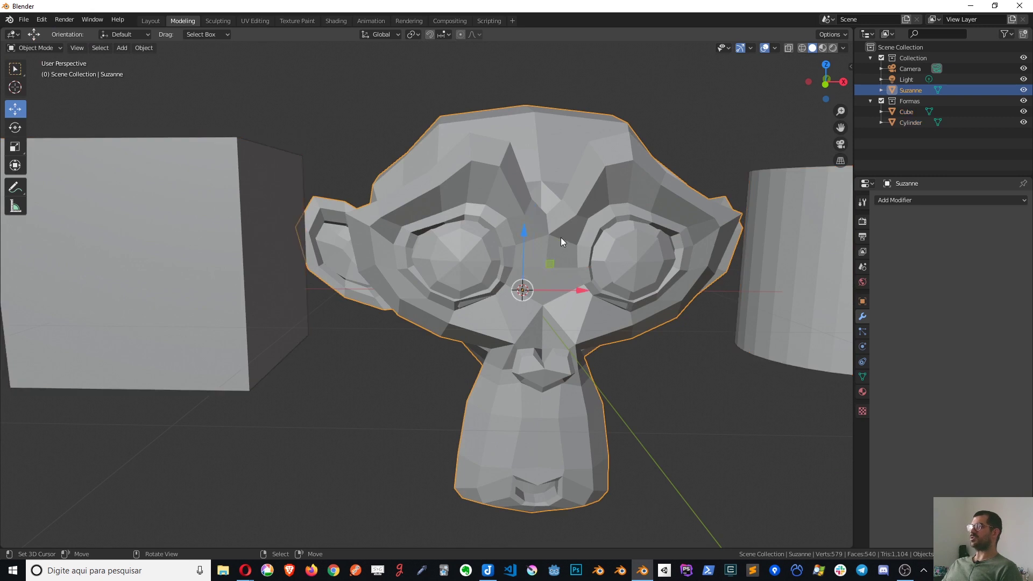
key(Tab)
Step: Hide the Cube and Cylinder using their Outliner eye icons
mouse_move(649, 214)
middle_down()
mouse_move(636, 222)
mouse_move(417, 207)
mouse_move(322, 224)
middle_up()
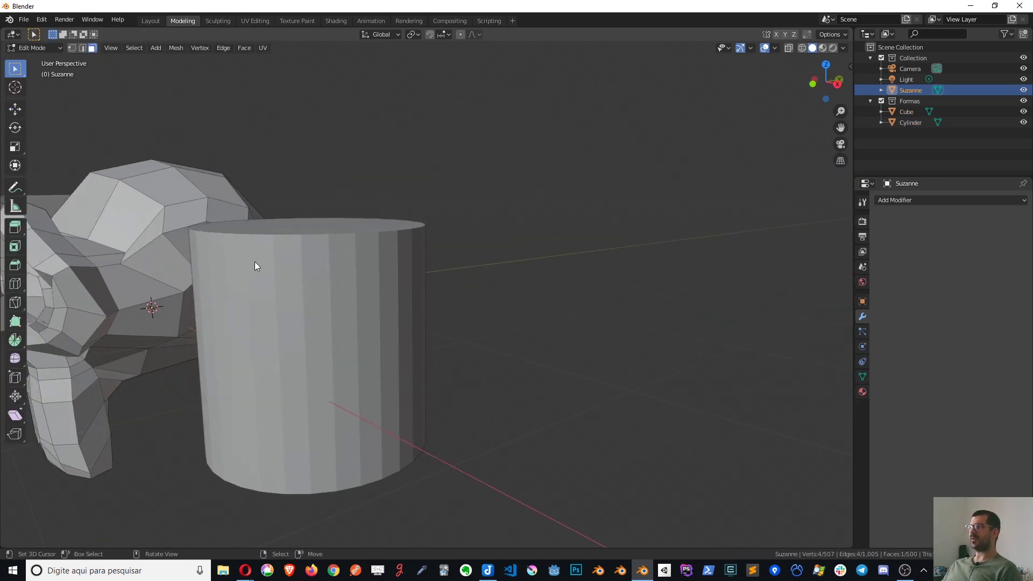
mouse_move(255, 266)
alt+middle_down()
mouse_move(214, 221)
mouse_move(646, 234)
mouse_move(572, 236)
alt+middle_up()
mouse_move(218, 262)
alt+middle_down()
mouse_move(264, 259)
mouse_move(376, 285)
mouse_move(430, 269)
alt+middle_up()
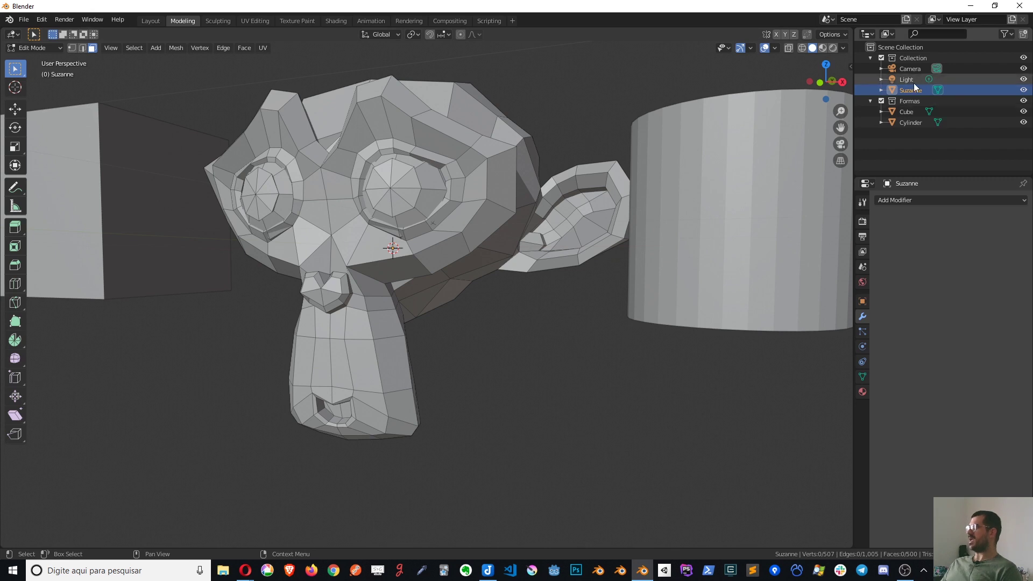
click(1023, 101)
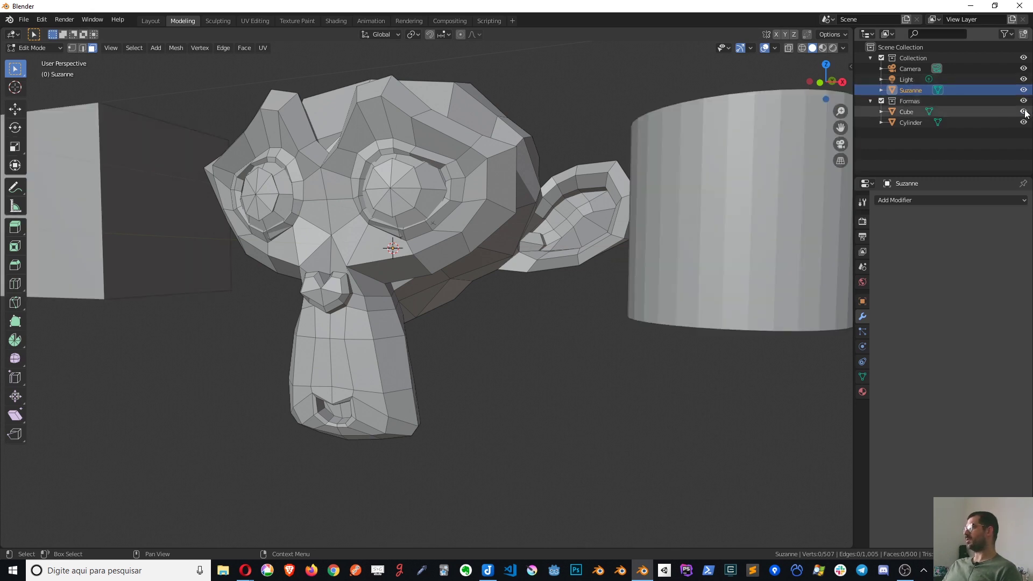
click(1024, 112)
click(1024, 122)
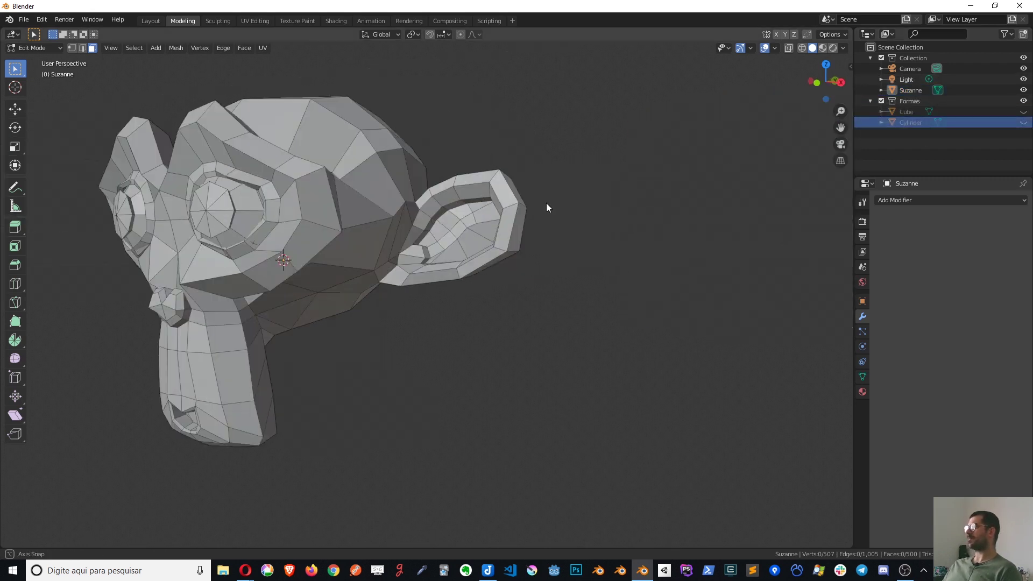
Step: Select brow and eye-rim faces and grow them into a ring around Suzanne's eye
middle_drag(546, 205, 272, 197)
scroll(272, 197, up, 5)
shift+middle_drag(192, 167, 312, 211)
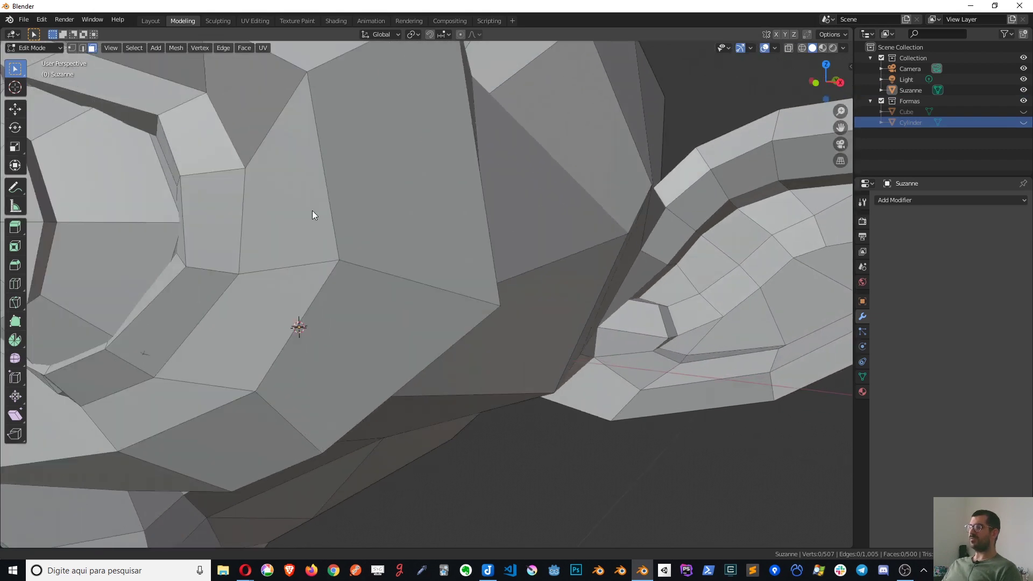
scroll(373, 236, down, 2)
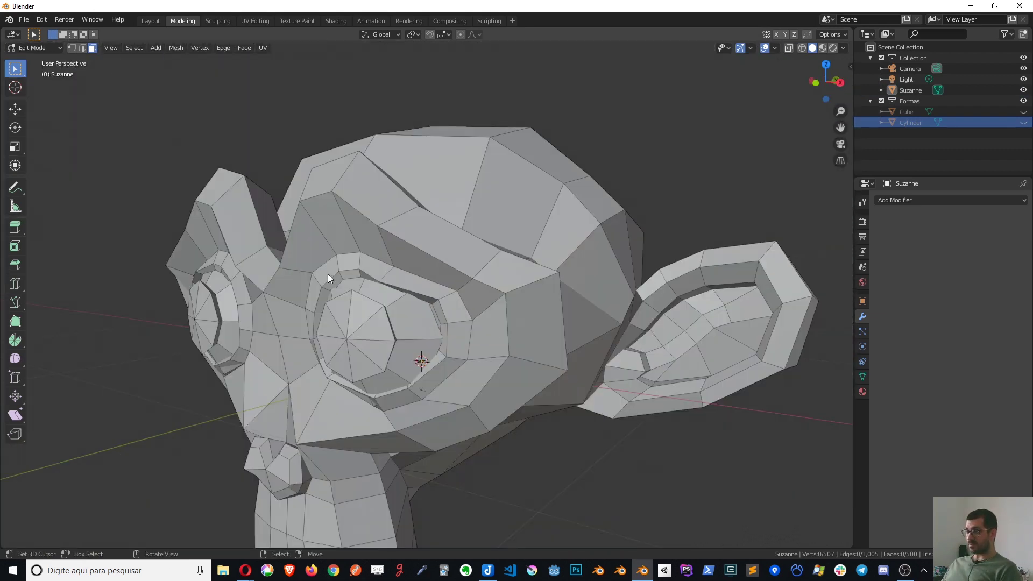
click(328, 273)
shift+click(346, 267)
shift+click(409, 285)
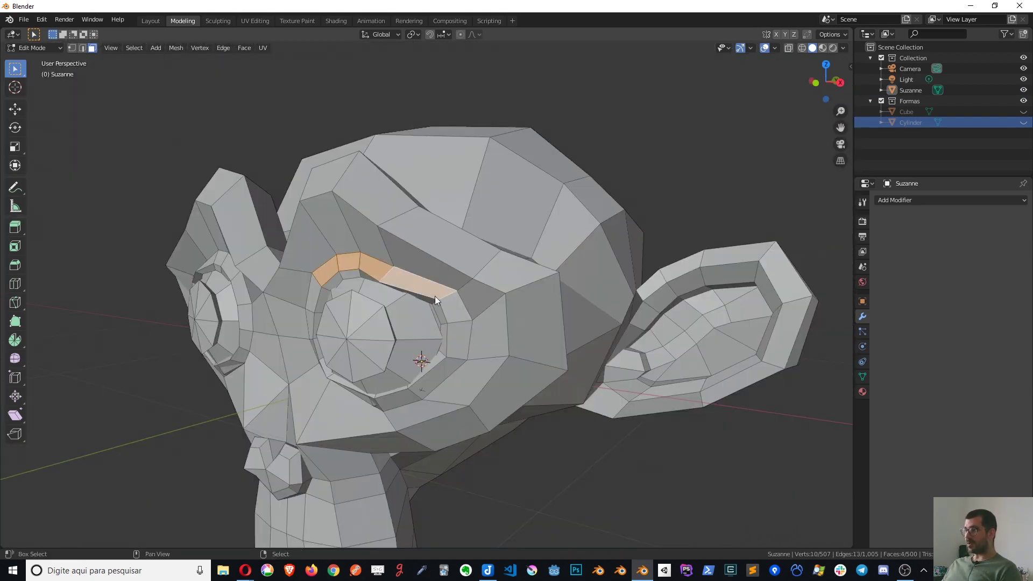
shift+click(458, 323)
key(ctrl+KP_Add)
key(ctrl+KP_Add)
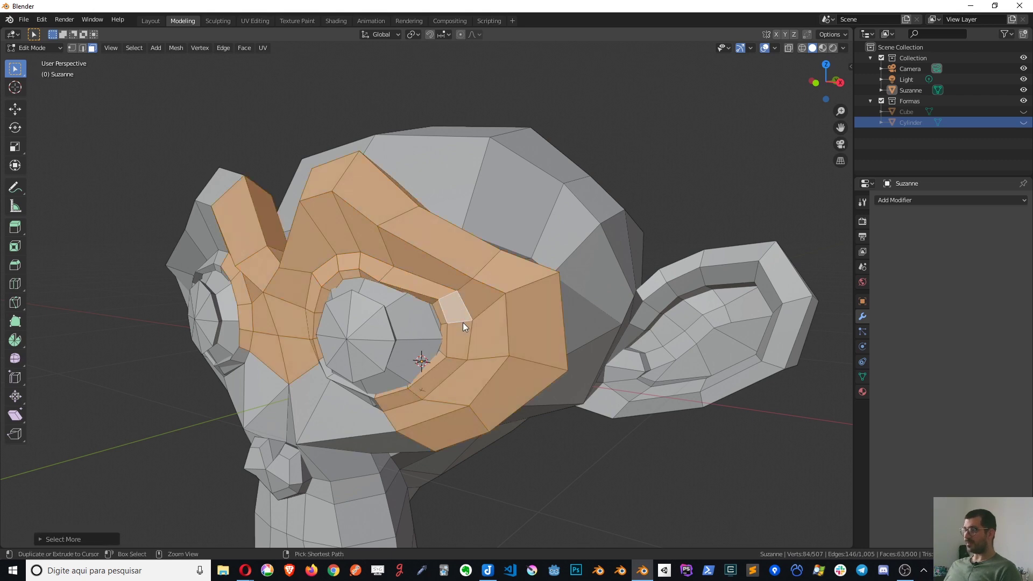
middle_drag(463, 321, 420, 305)
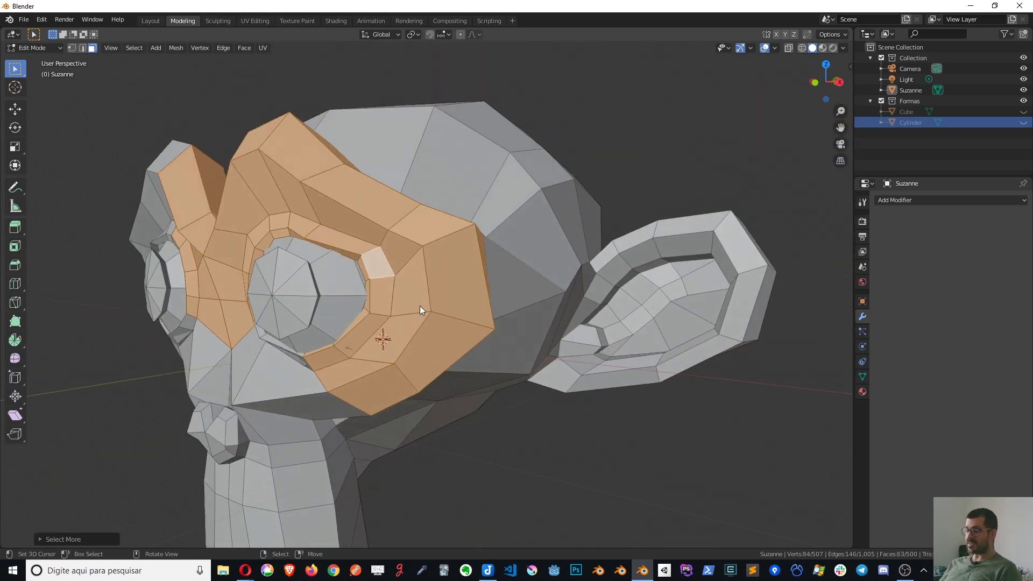
Step: Hide the ring of faces and select two triangles inside the eye
key(h)
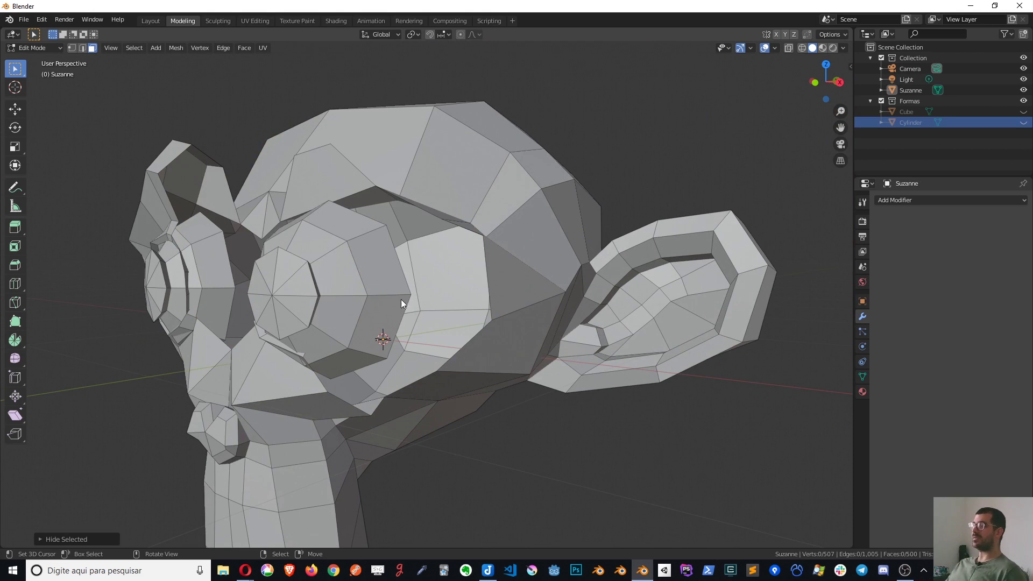
mouse_move(401, 299)
middle_down()
mouse_move(447, 270)
mouse_move(450, 302)
middle_up()
click(612, 340)
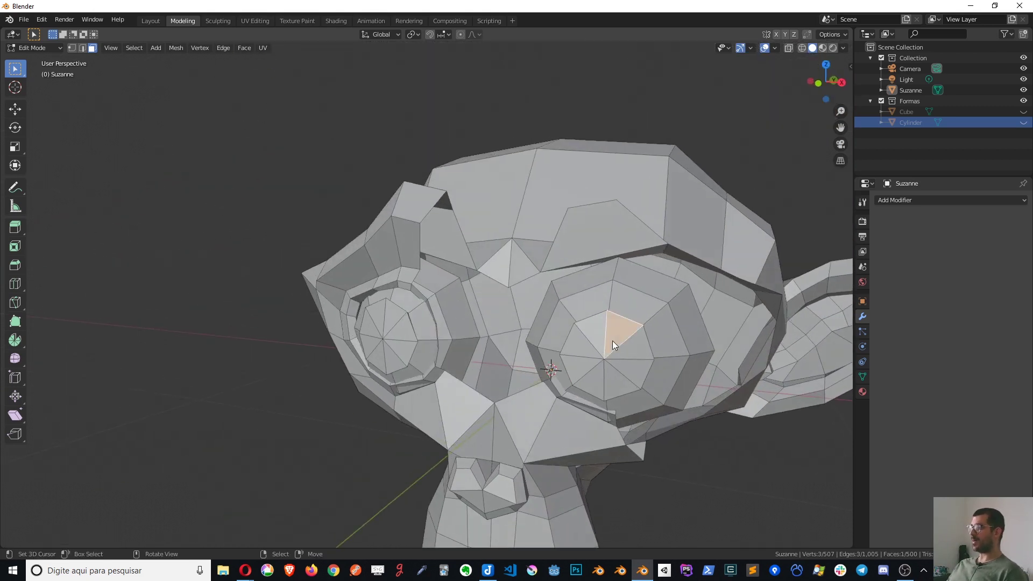
ctrl+click(630, 352)
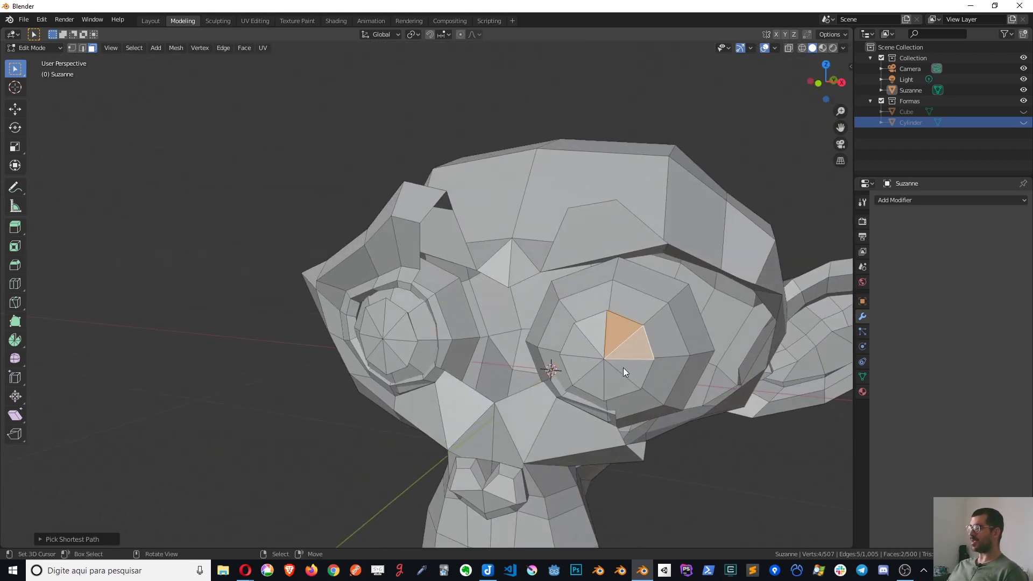
scroll(598, 335, down, 3)
Step: Reveal the hidden eye faces with Alt+H and inspect the full mesh
key(alt+h)
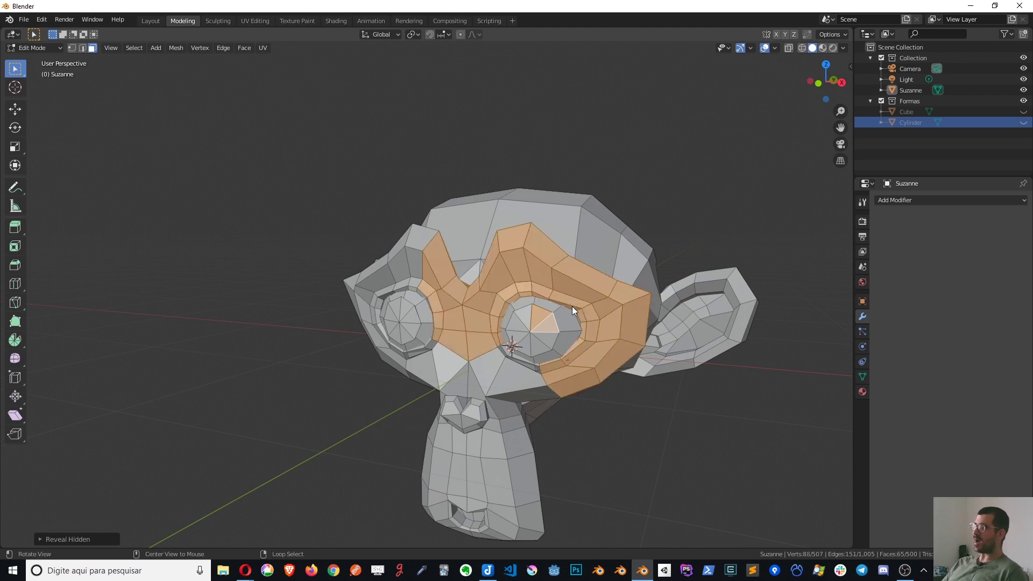
middle_drag(576, 305, 543, 292)
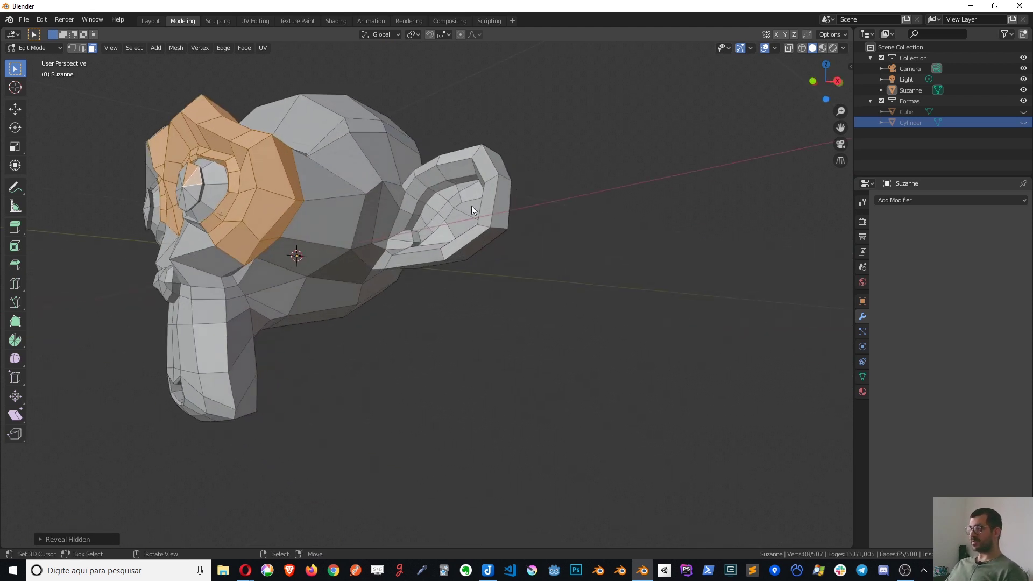
middle_drag(393, 247, 591, 258)
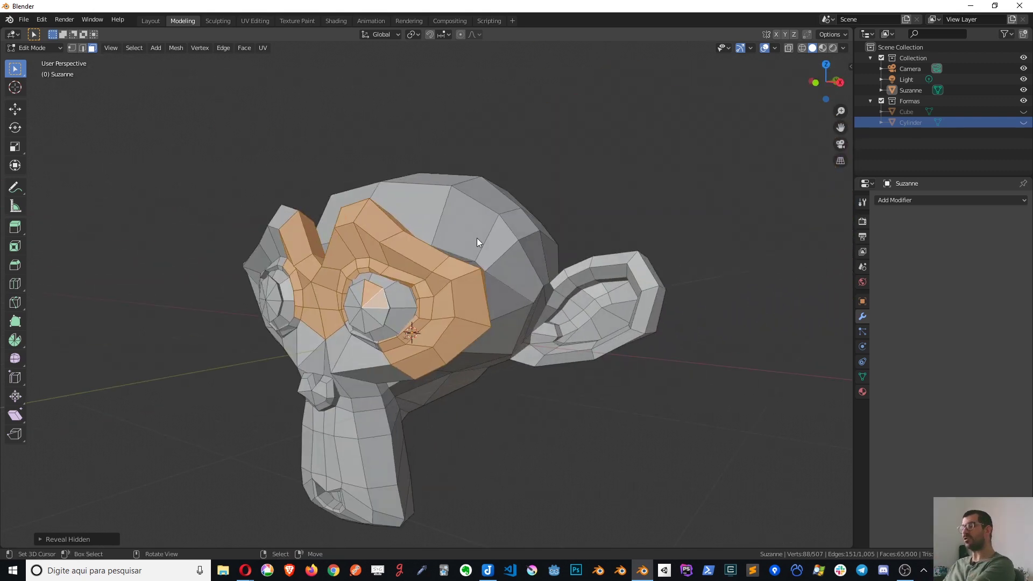
scroll(479, 241, up, 2)
scroll(483, 256, up, 5)
scroll(489, 270, down, 1)
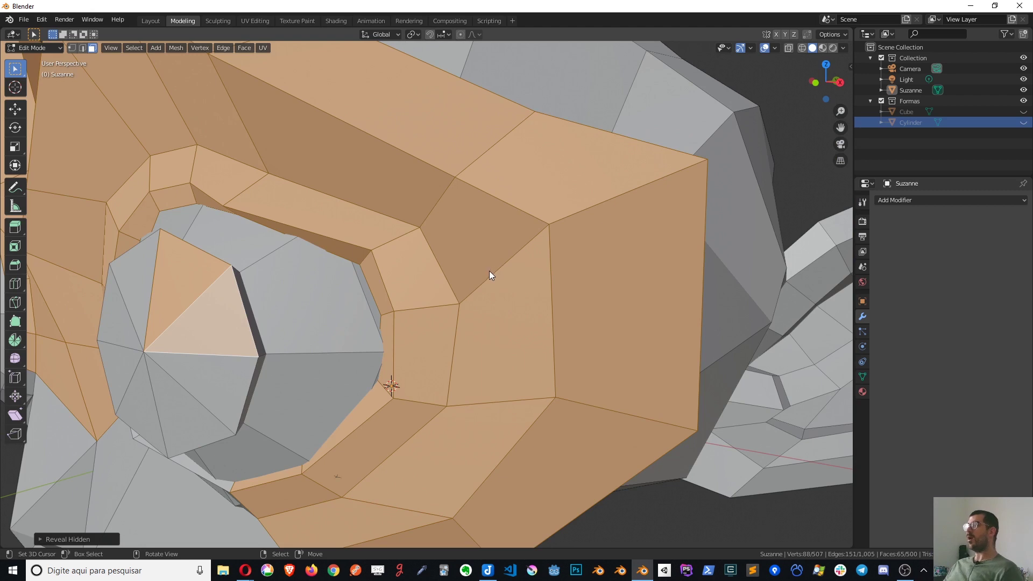
scroll(493, 269, down, 5)
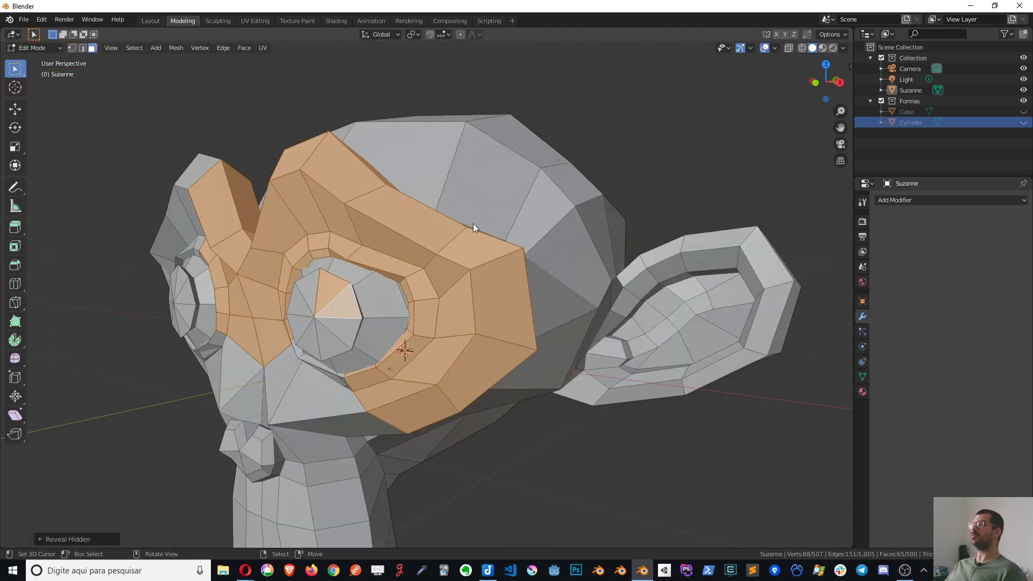
ctrl+scroll(570, 280, down, 4)
scroll(484, 269, up, 5)
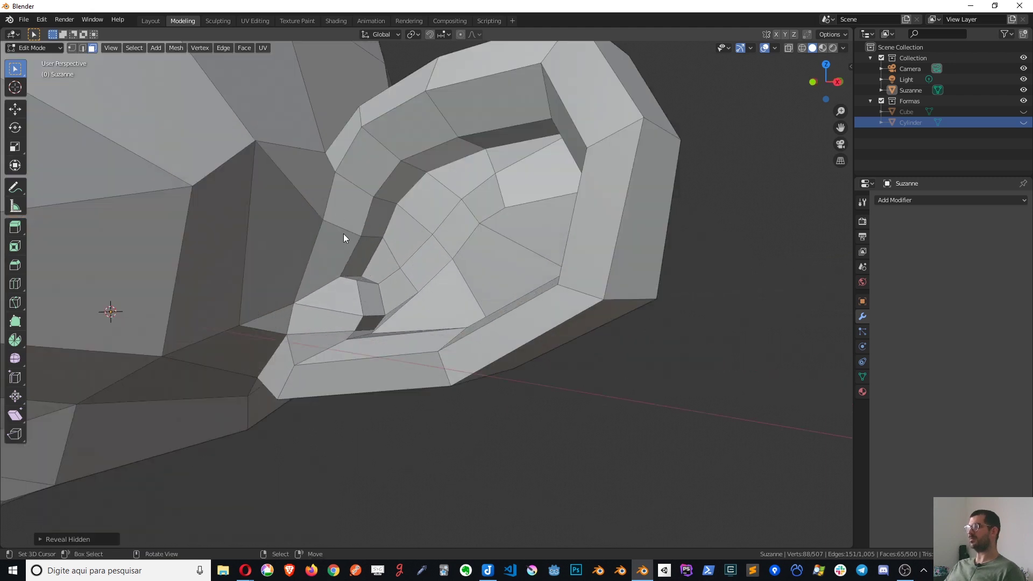
Step: Select a path of Suzanne's ear faces, grow the selection across the ear, and hide it
click(347, 172)
ctrl+click(412, 125)
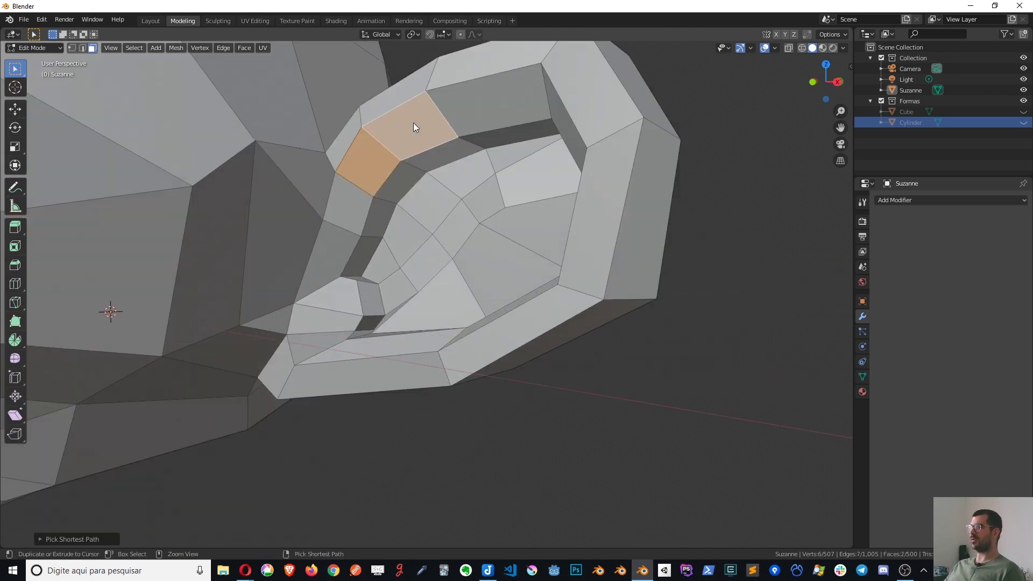
ctrl+click(481, 105)
key(ctrl+KP_Add)
key(ctrl+KP_Add)
key(ctrl+KP_Add)
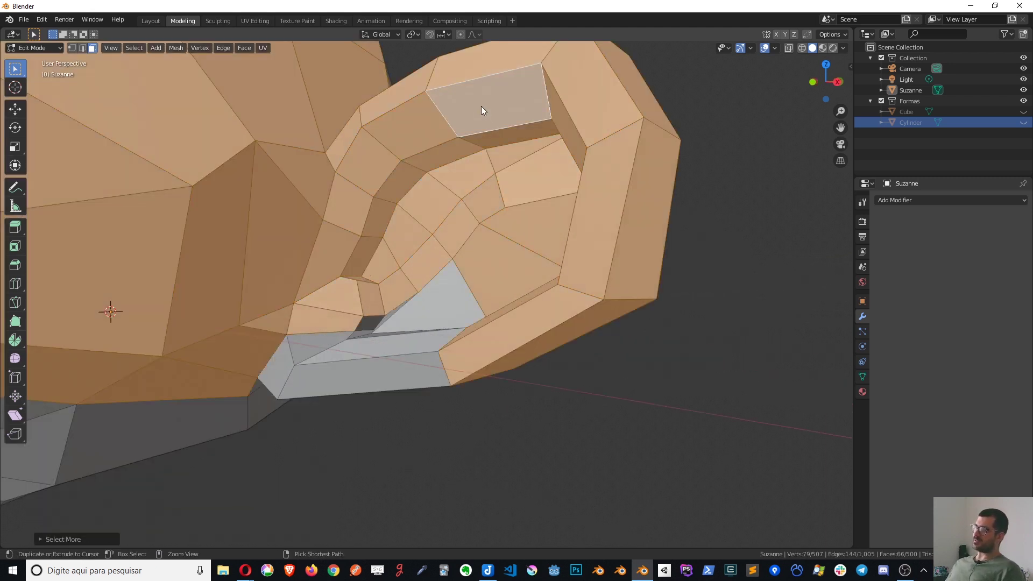
key(h)
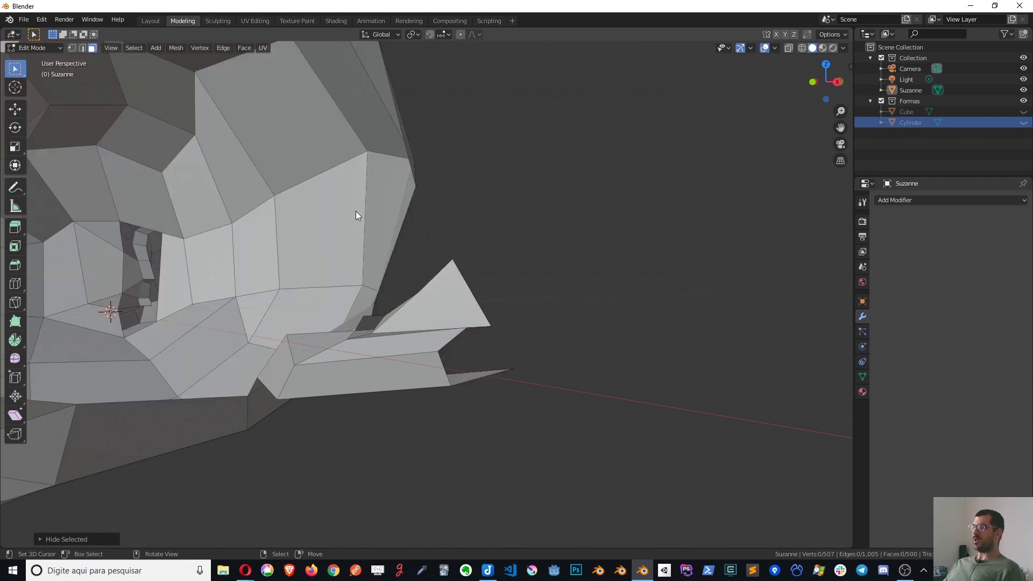
Step: Reveal the hidden ear faces again and select all of Suzanne's mesh
scroll(322, 207, down, 3)
scroll(264, 210, up, 5)
scroll(237, 214, down, 4)
scroll(259, 242, up, 2)
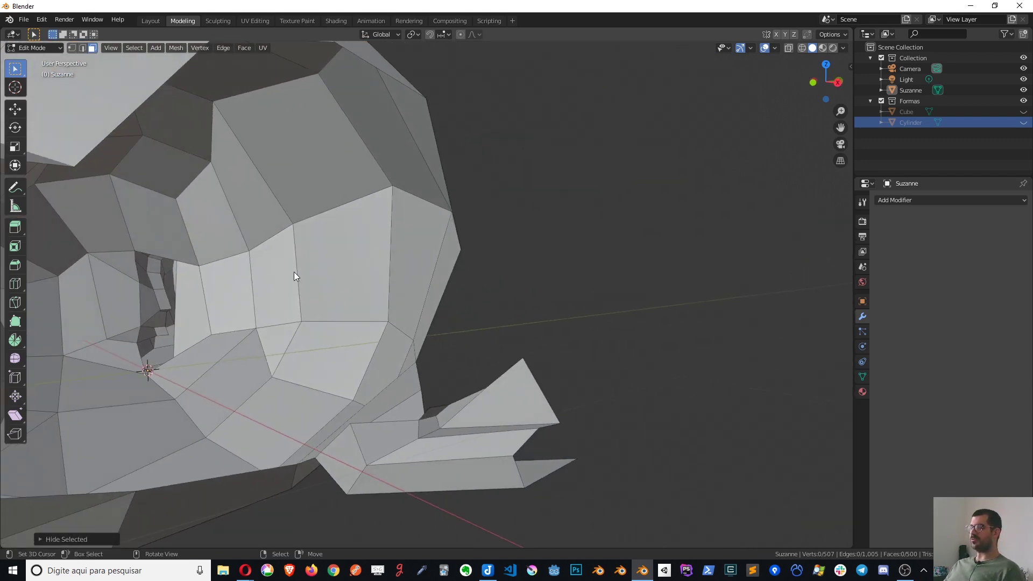
key(alt+h)
scroll(408, 253, down, 2)
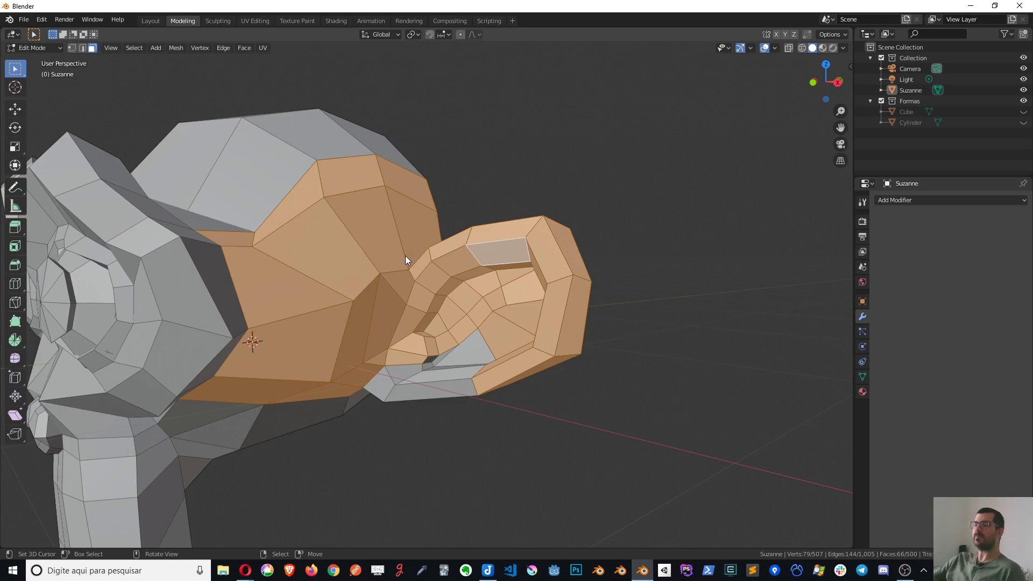
key(a)
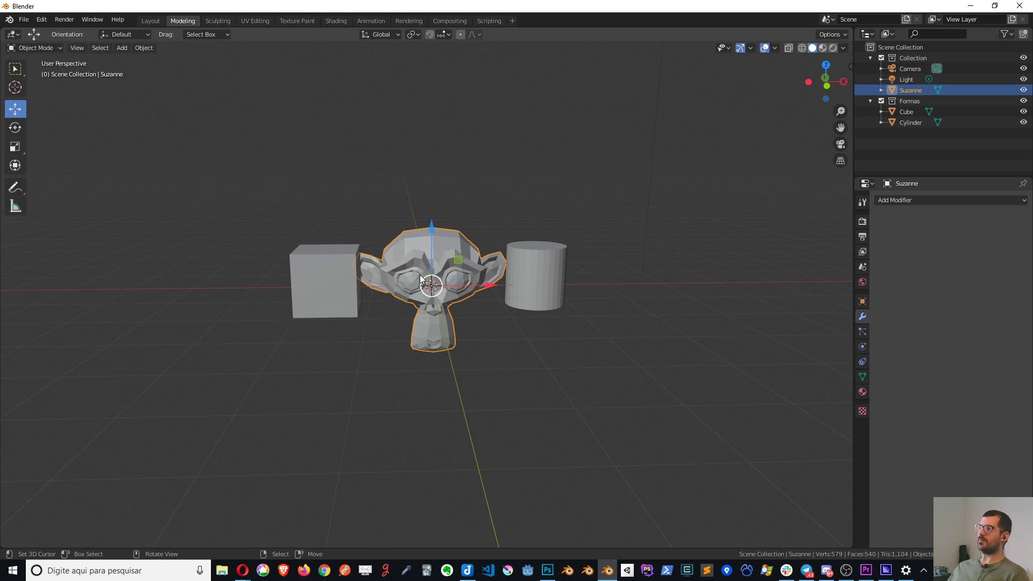
Step: Isolate Suzanne, unhide everything, then isolate the cylinder on its own
key(shift+h)
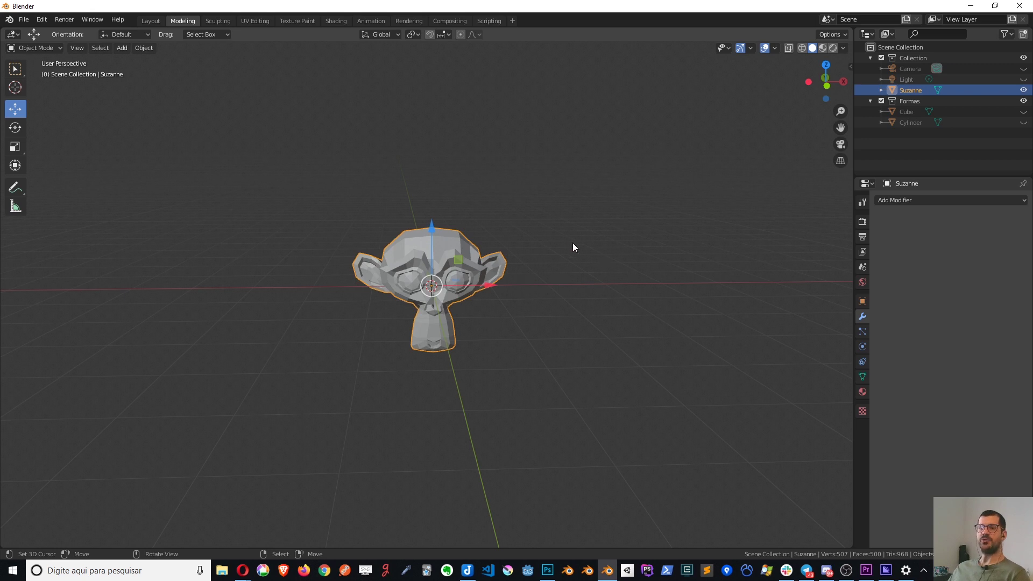
key(alt+h)
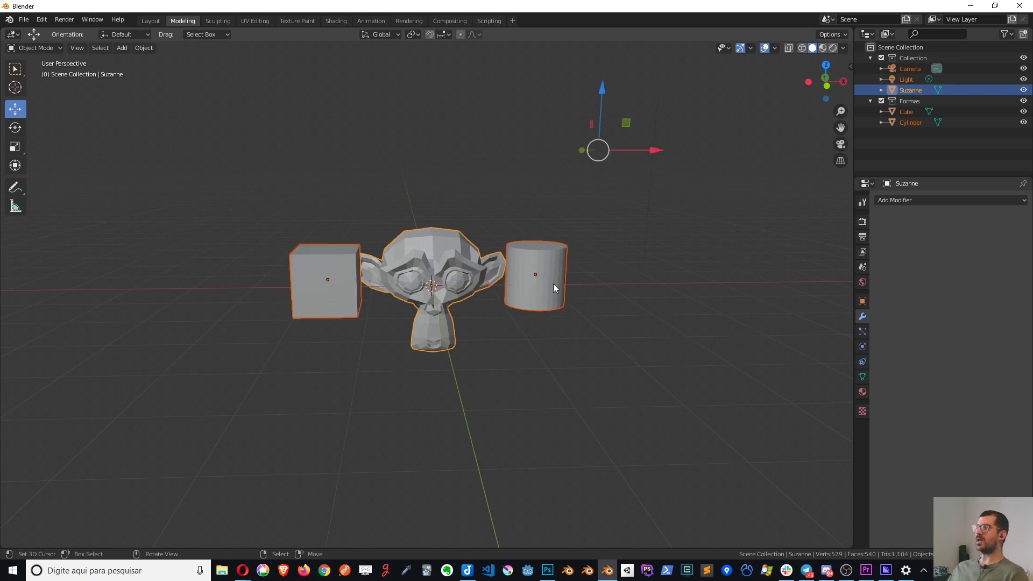
click(553, 285)
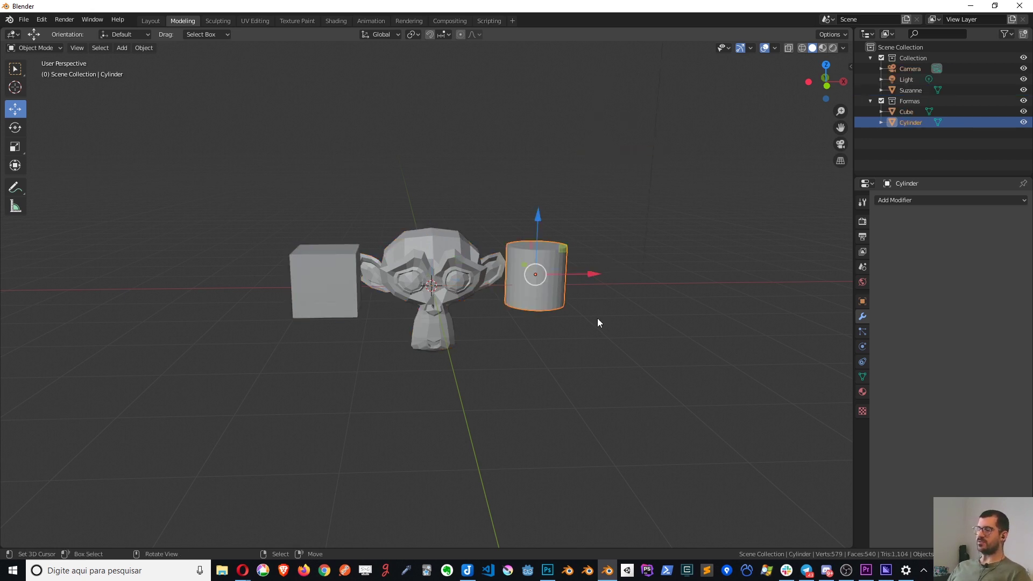
key(shift+h)
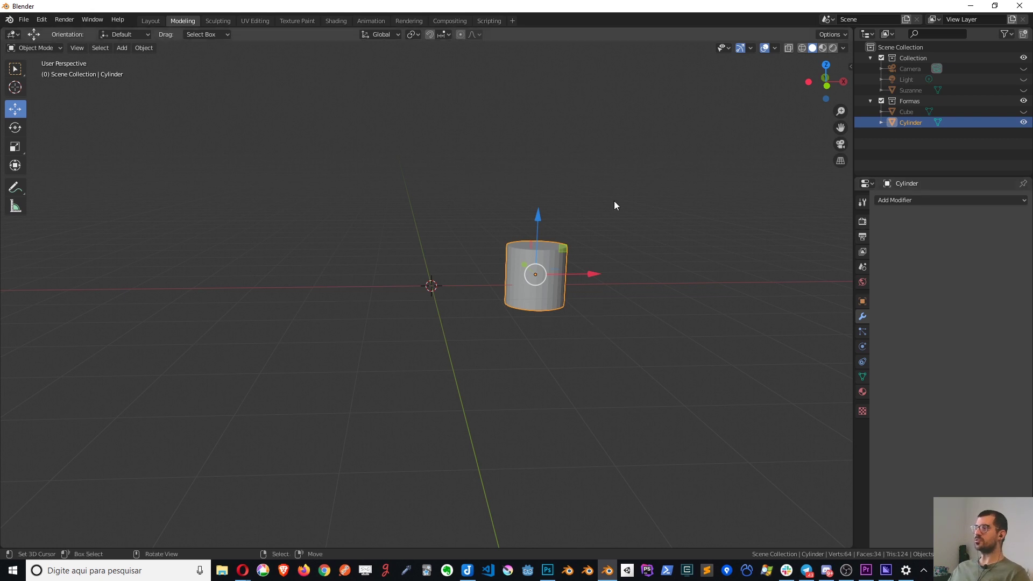
Step: Inspect the isolated cylinder, bring back all objects, and enter Edit Mode on Suzanne
scroll(473, 210, down, 5)
mouse_move(467, 206)
middle_down()
mouse_move(556, 155)
mouse_move(587, 196)
mouse_move(519, 226)
middle_up()
key(alt+h)
scroll(484, 239, up, 4)
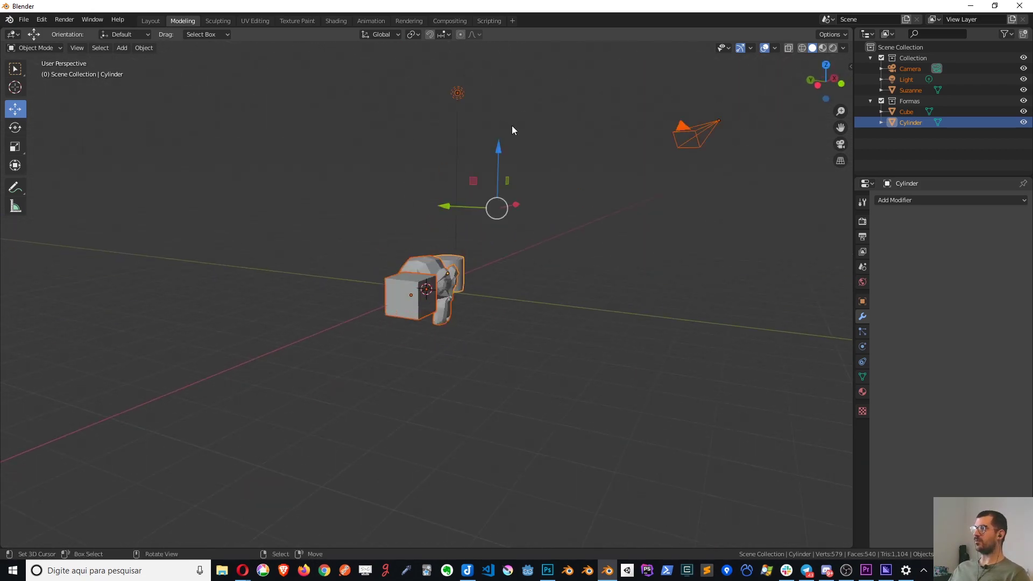
scroll(500, 258, up, 5)
key(Tab)
key(h)
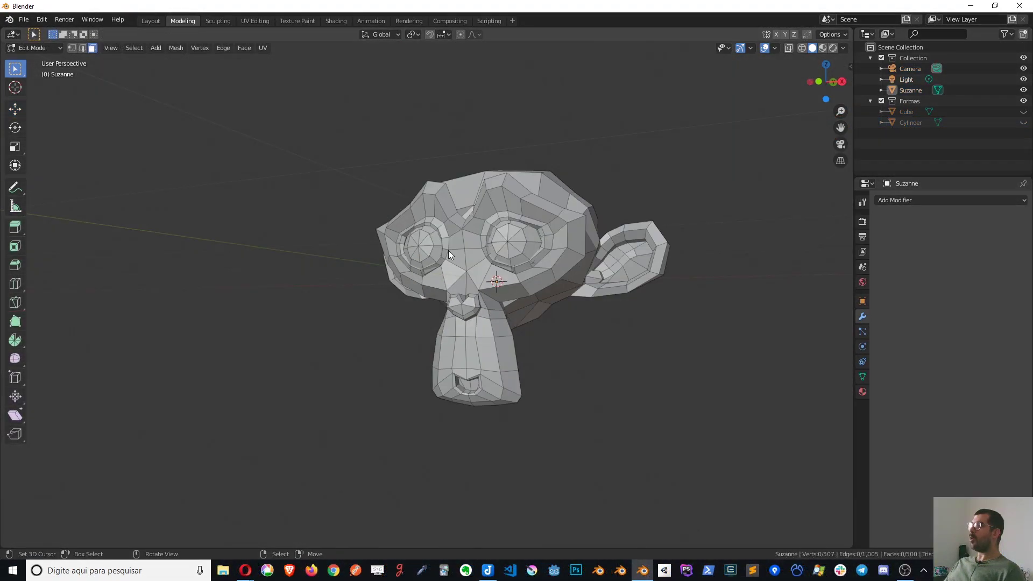
mouse_move(521, 273)
middle_down()
mouse_move(571, 292)
mouse_move(389, 243)
middle_up()
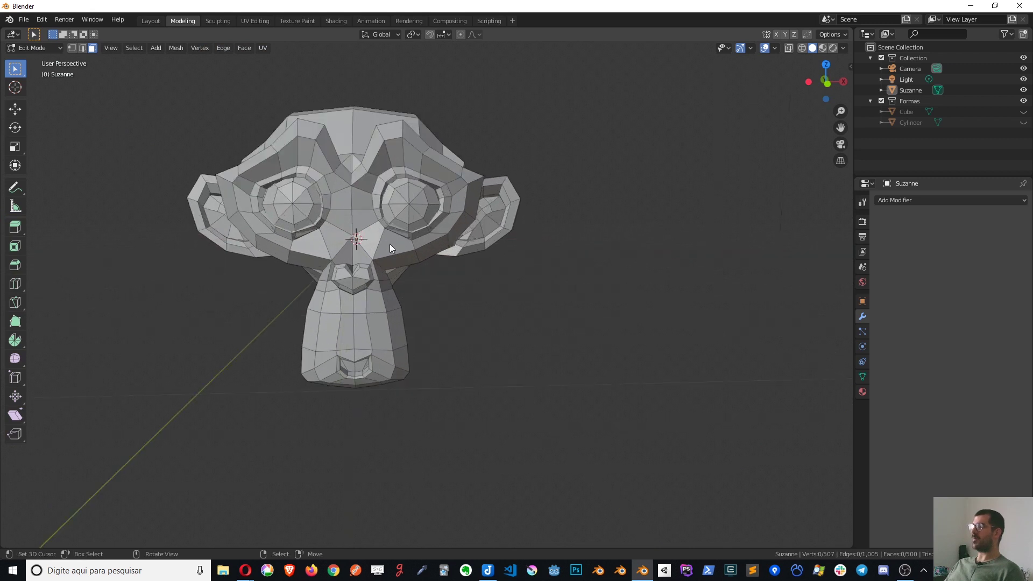
scroll(375, 209, down, 1)
middle_drag(380, 209, 372, 216)
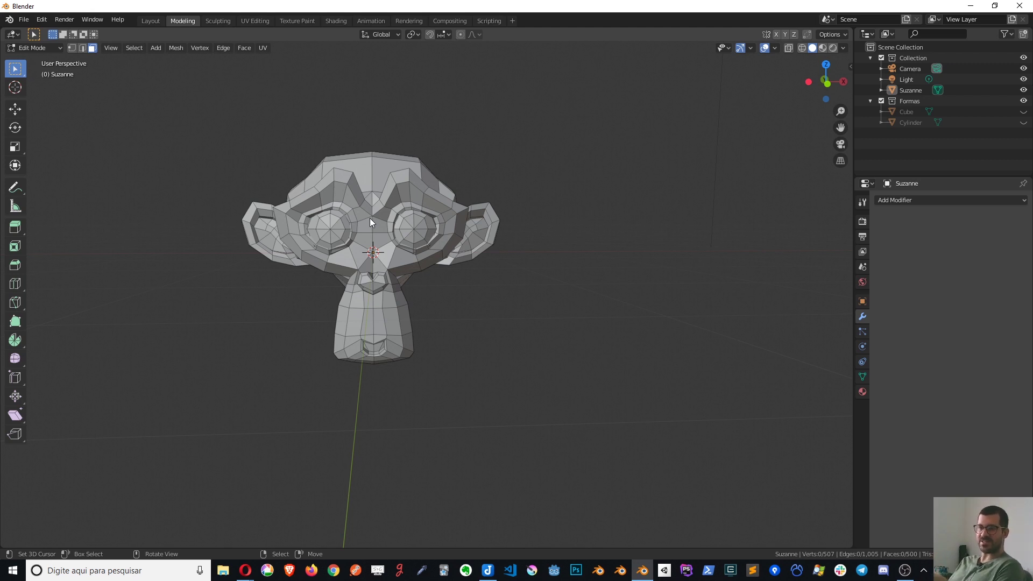
Step: Drag a clipping box over Suzanne so only part of her head is displayed
key(b)
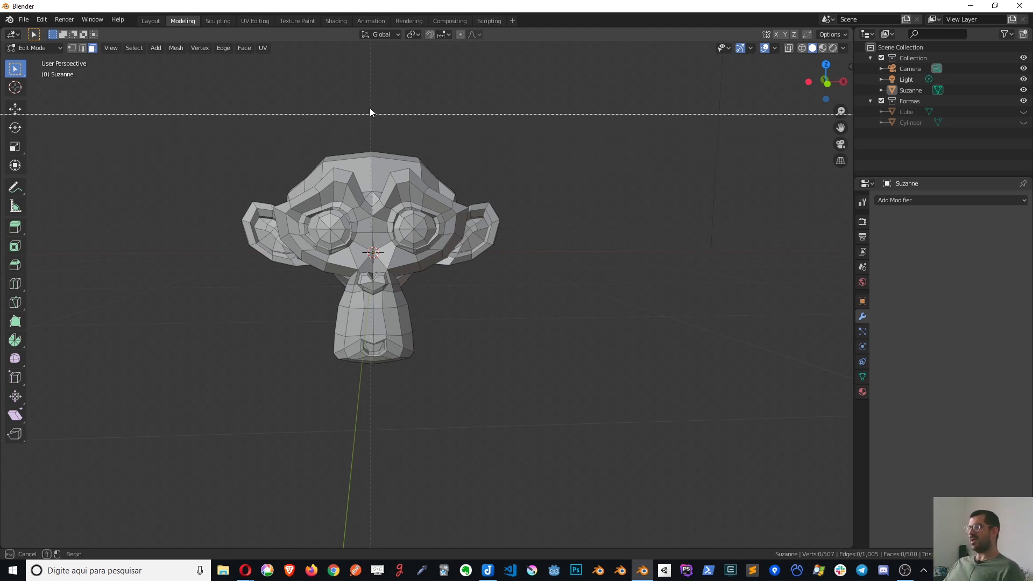
key(Escape)
key(b)
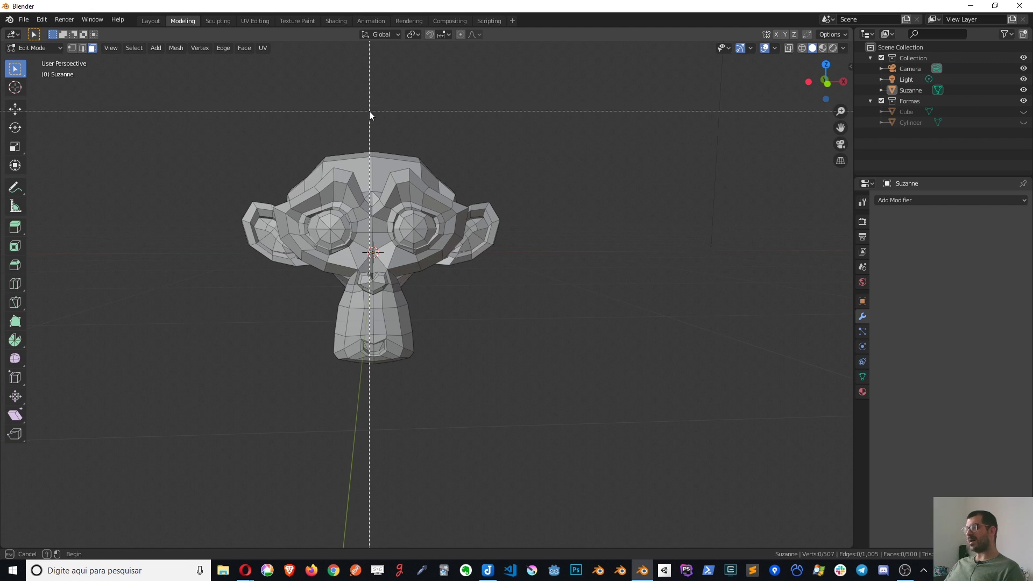
drag(359, 97, 542, 400)
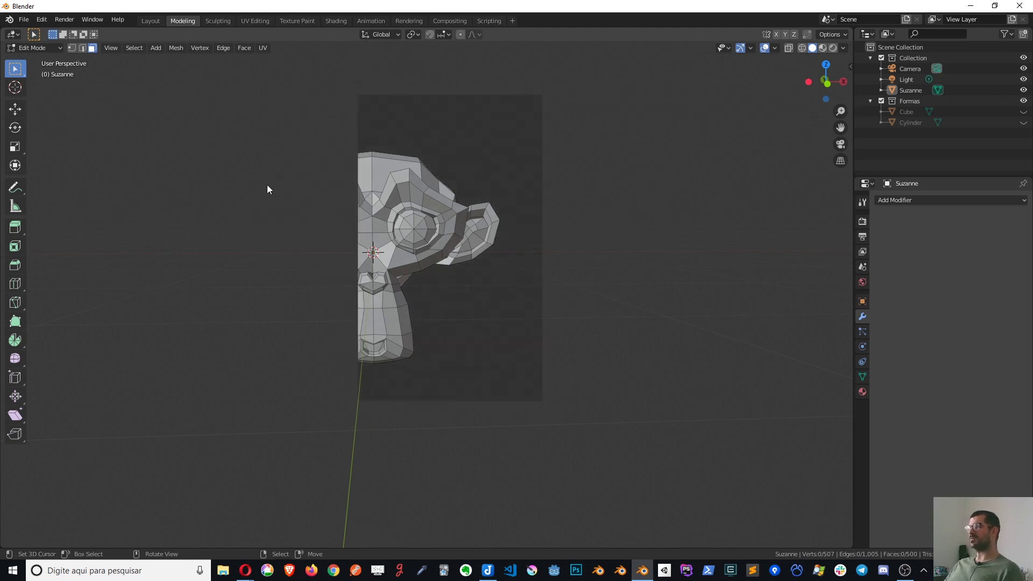
Step: Orbit and zoom around the clipped head to inspect it from several angles
mouse_move(268, 185)
middle_down()
mouse_move(339, 229)
mouse_move(371, 217)
mouse_move(342, 247)
middle_up()
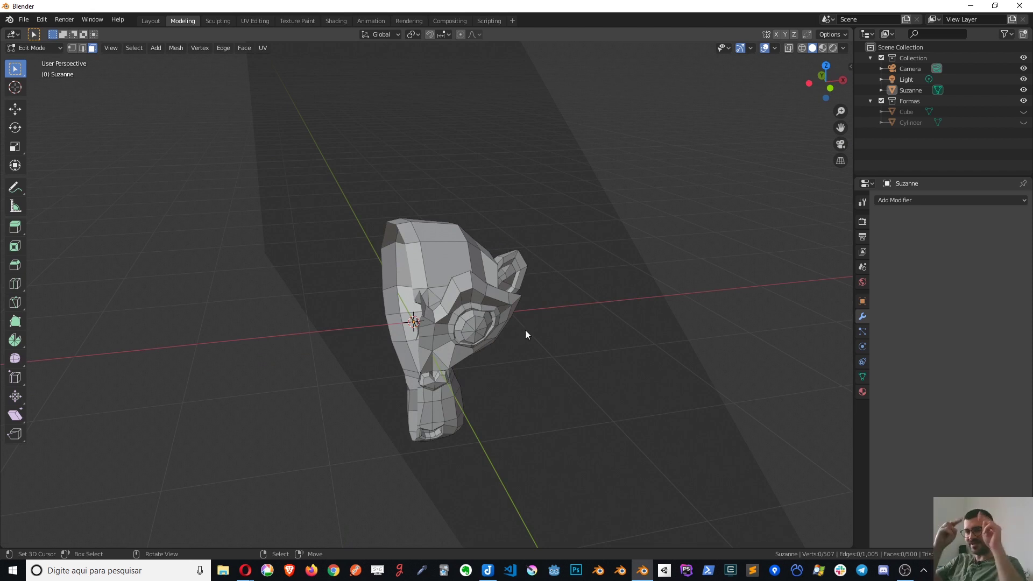
mouse_move(512, 345)
middle_down()
mouse_move(485, 312)
mouse_move(596, 344)
mouse_move(717, 177)
mouse_move(565, 238)
mouse_move(685, 177)
mouse_move(509, 189)
mouse_move(414, 165)
mouse_move(518, 179)
mouse_move(499, 211)
mouse_move(429, 189)
mouse_move(487, 219)
mouse_move(500, 257)
mouse_move(489, 236)
mouse_move(283, 80)
middle_up()
scroll(571, 179, up, 5)
scroll(571, 176, down, 8)
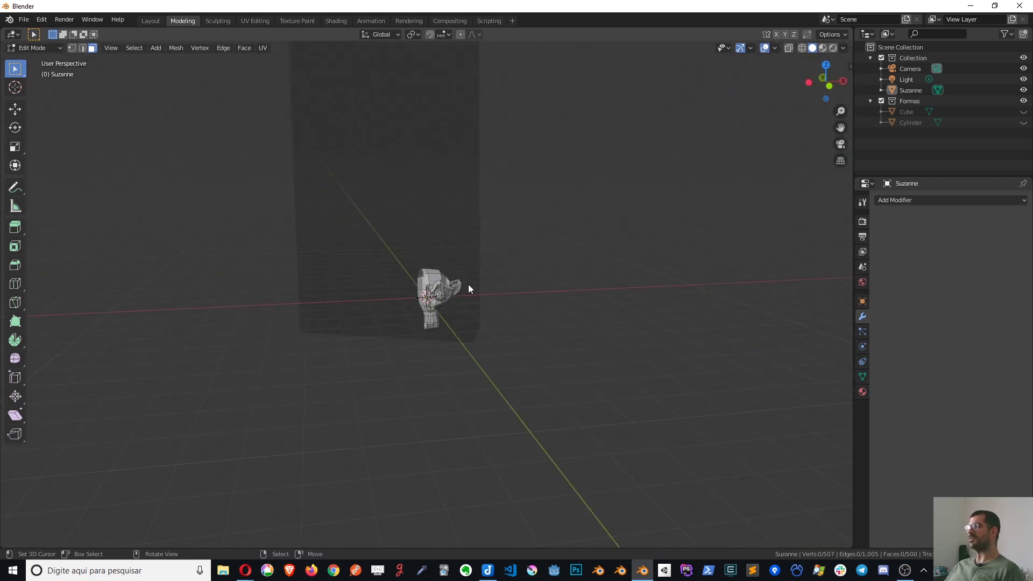
scroll(401, 292, up, 1)
scroll(415, 304, up, 3)
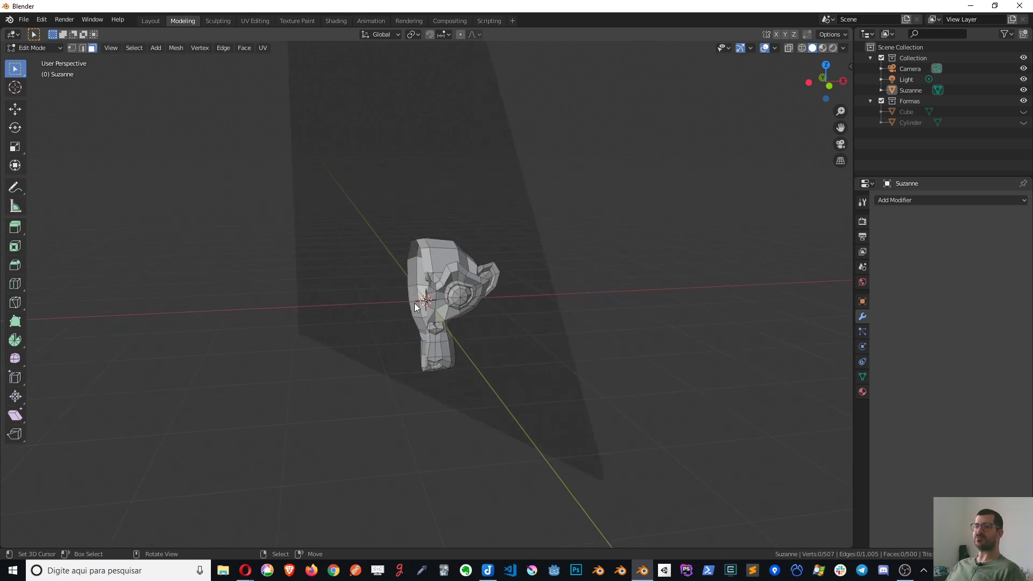
scroll(527, 305, up, 1)
scroll(454, 295, up, 2)
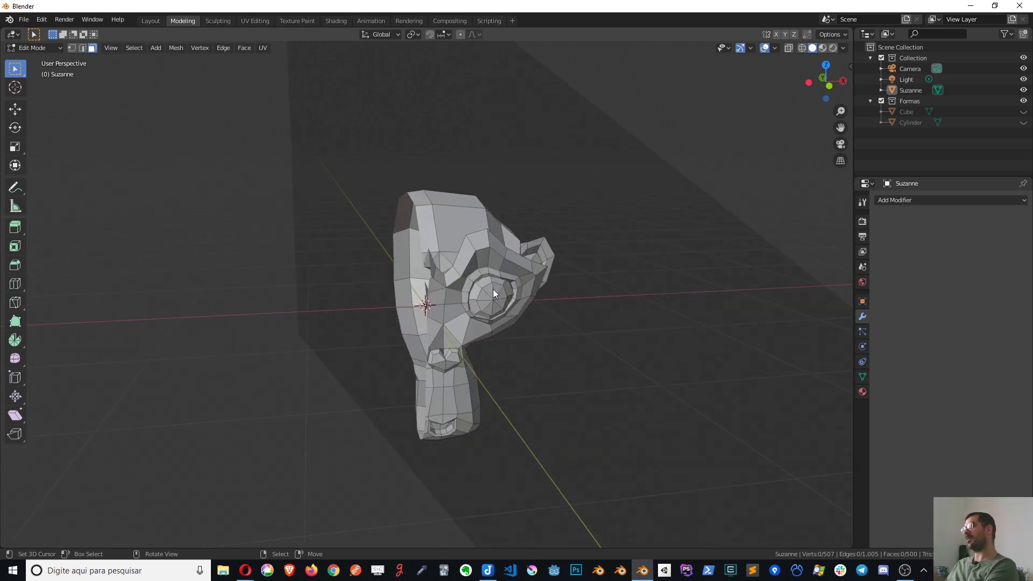
scroll(493, 288, up, 3)
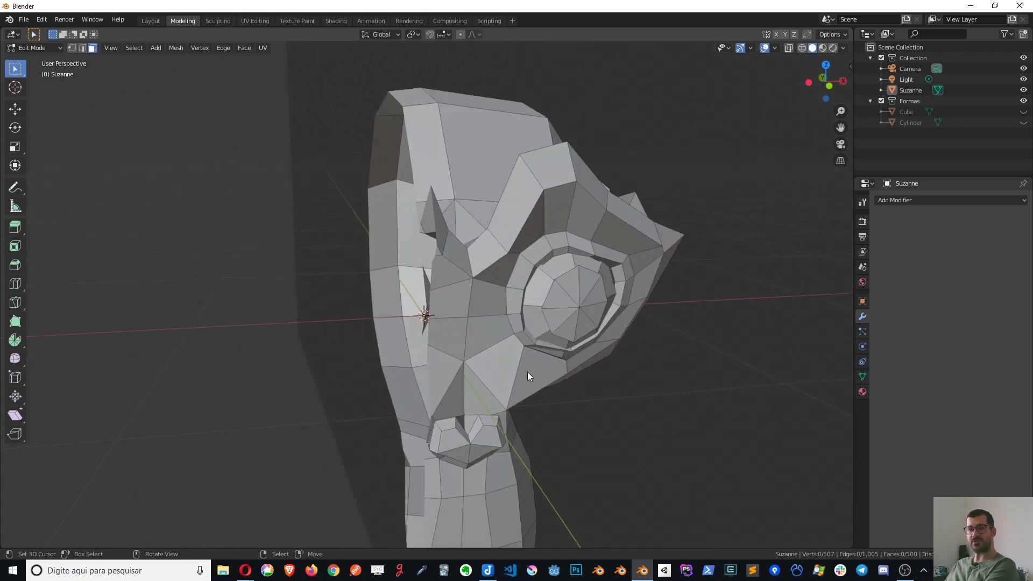
scroll(524, 366, down, 3)
Step: In vertex mode, fill a quad face beside Suzanne's eye socket and move it out of place
middle_drag(446, 289, 484, 283)
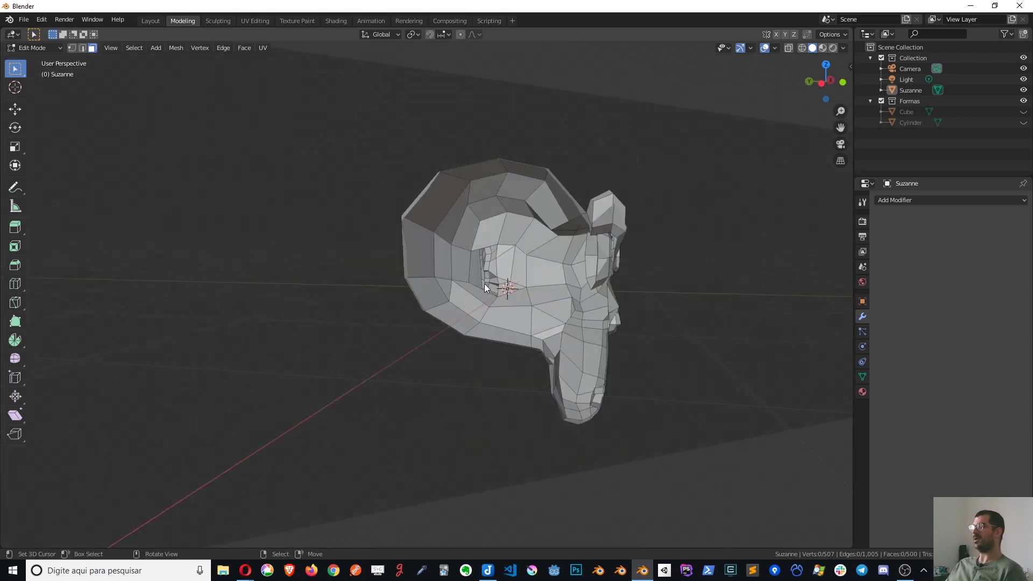
scroll(538, 242, up, 3)
shift+middle_drag(570, 210, 373, 300)
scroll(355, 296, up, 2)
key(1)
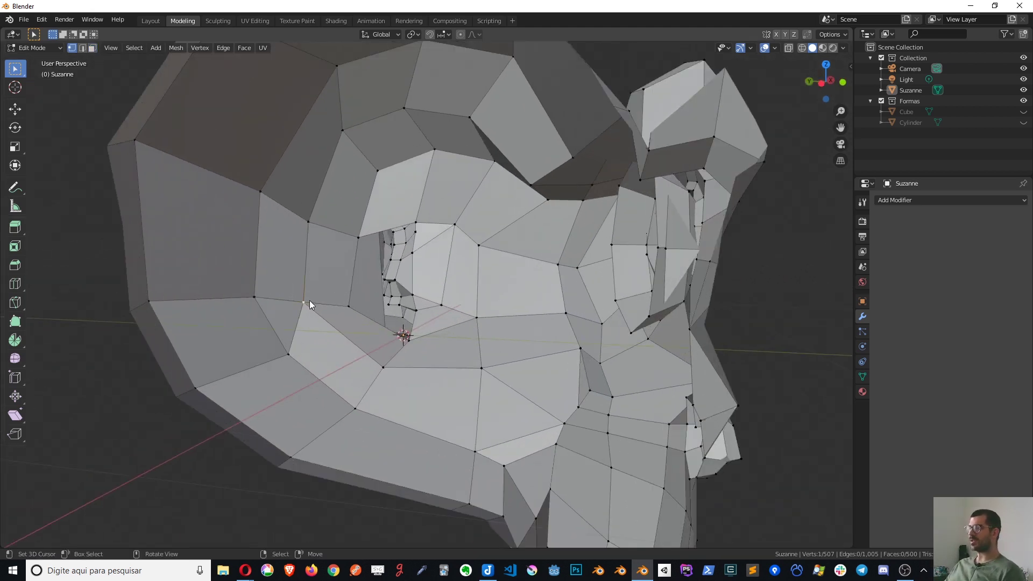
click(304, 302)
shift+click(323, 225)
key(f)
key(g)
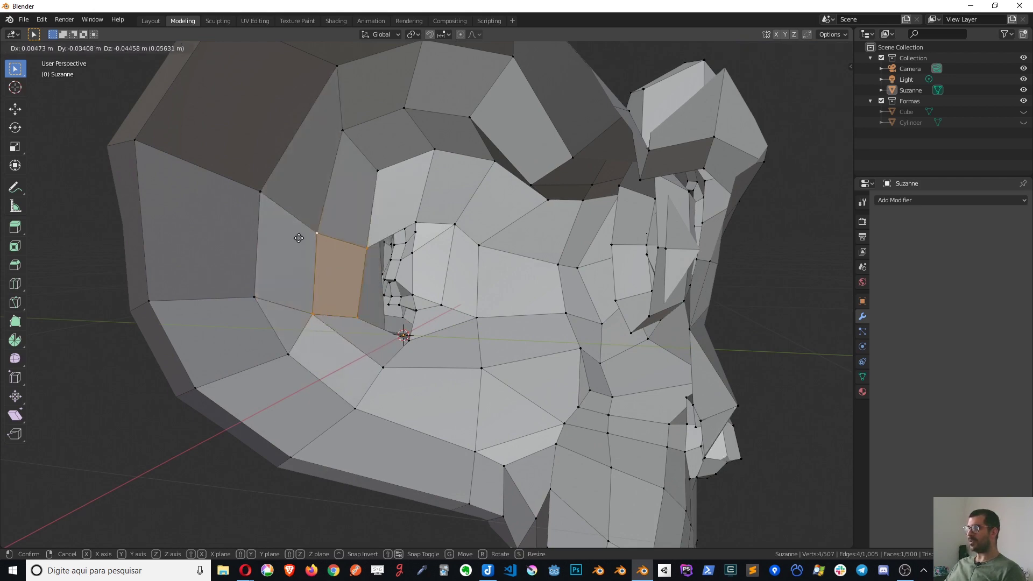
click(302, 237)
Step: Fill a second quad face on the side of the head and move it
mouse_move(451, 274)
middle_down()
mouse_move(405, 247)
mouse_move(428, 254)
middle_up()
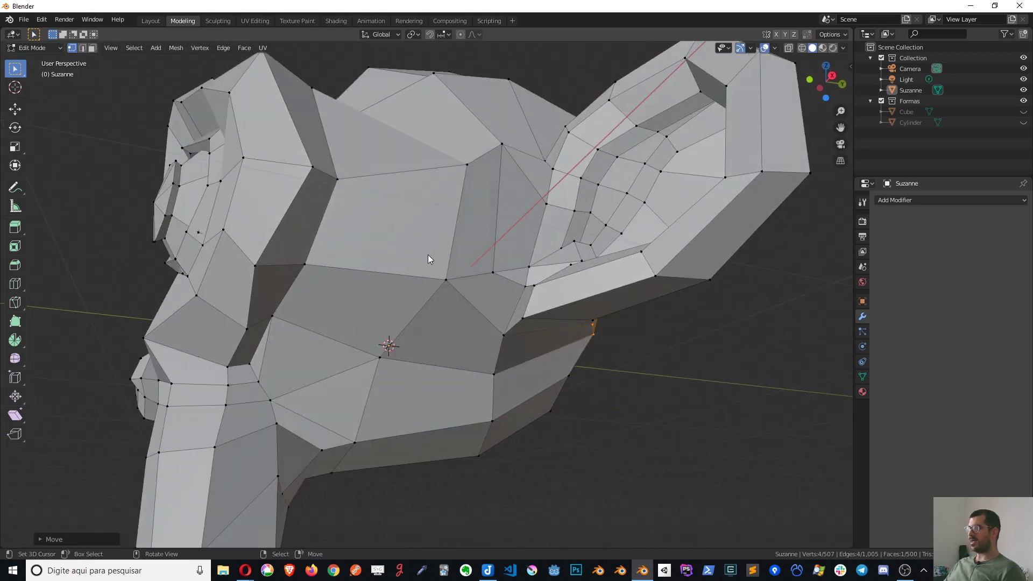
click(446, 279)
shift+click(467, 164)
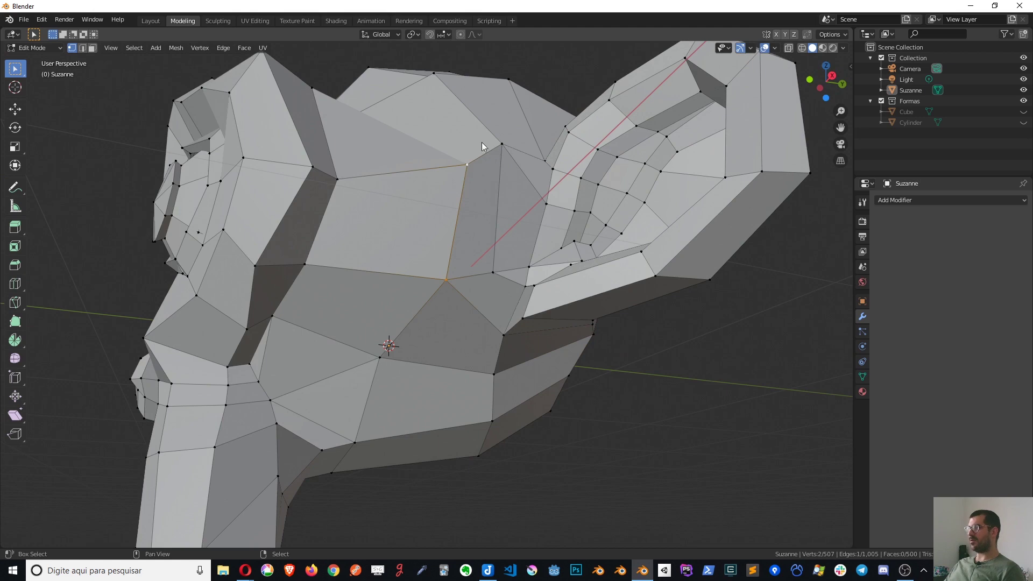
shift+click(503, 268)
key(f)
key(g)
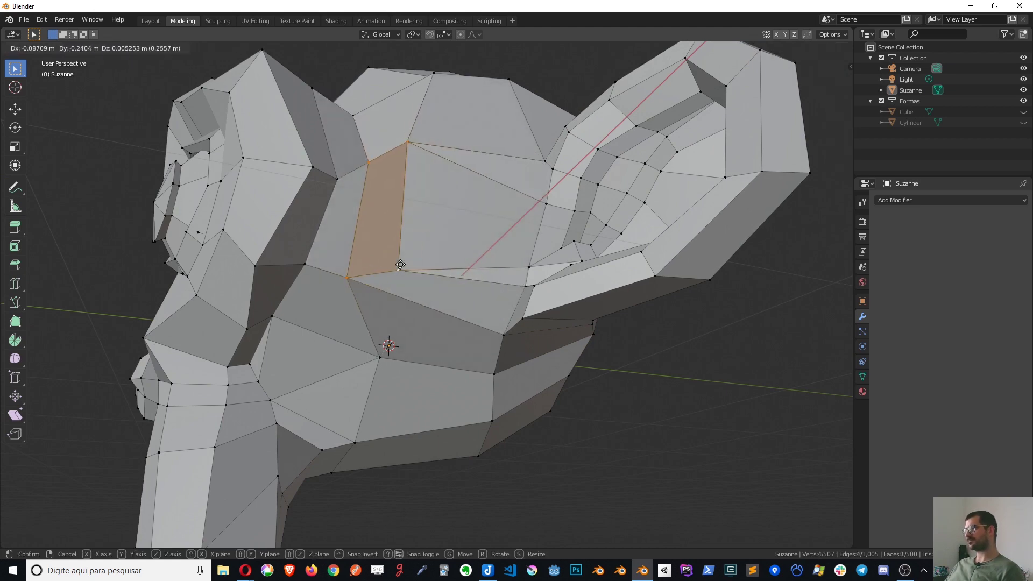
click(400, 264)
Step: Return to Object Mode and reveal the hidden cube and cylinder
middle_drag(400, 264, 395, 311)
scroll(253, 285, down, 5)
middle_drag(253, 285, 316, 291)
scroll(226, 231, down, 2)
mouse_move(505, 279)
middle_down()
mouse_move(487, 285)
mouse_move(529, 321)
mouse_move(555, 250)
mouse_move(424, 183)
mouse_move(323, 273)
middle_up()
key(Tab)
key(alt+h)
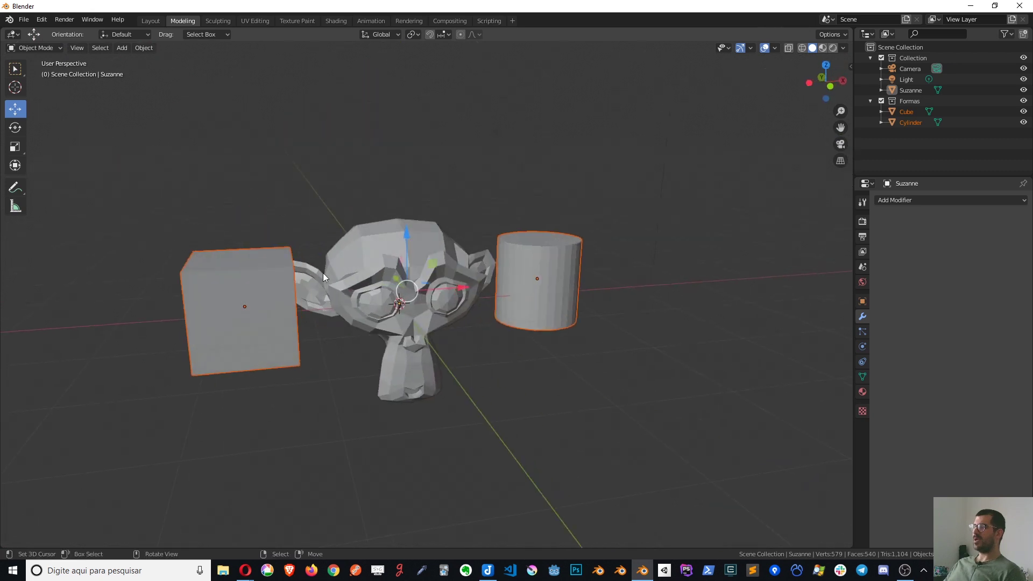
Step: Isolate the cube in local view, orbit around it, then return to the full scene
click(274, 289)
key(KP_Divide)
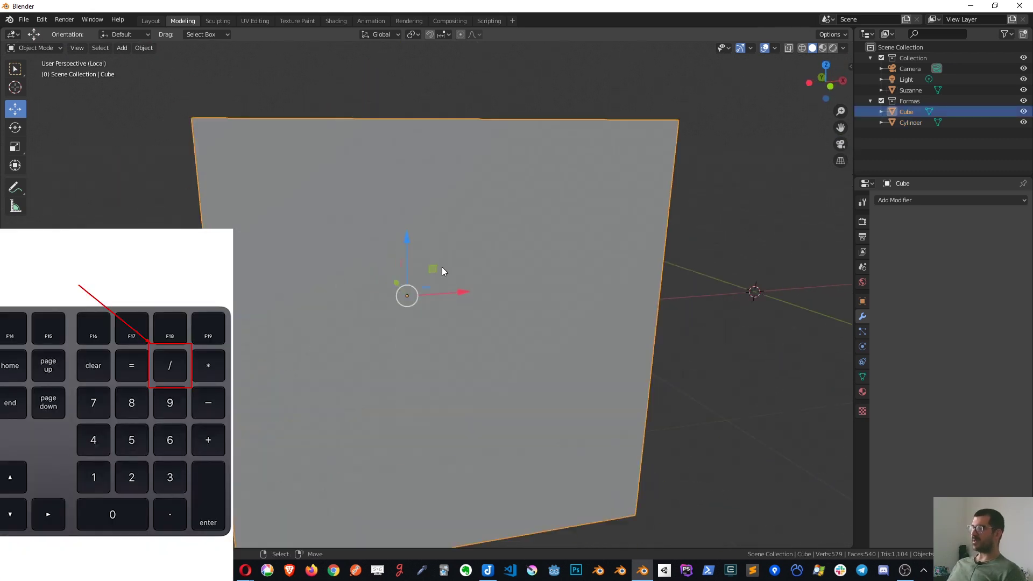
mouse_move(441, 267)
middle_down()
mouse_move(551, 247)
mouse_move(482, 299)
mouse_move(566, 184)
mouse_move(449, 244)
mouse_move(437, 262)
mouse_move(385, 272)
middle_up()
scroll(473, 288, down, 1)
scroll(474, 287, down, 2)
scroll(473, 289, up, 4)
key(KP_Divide)
key(KP_Divide)
Step: Select Suzanne and isolate her in local view
key(KP_Divide)
click(392, 274)
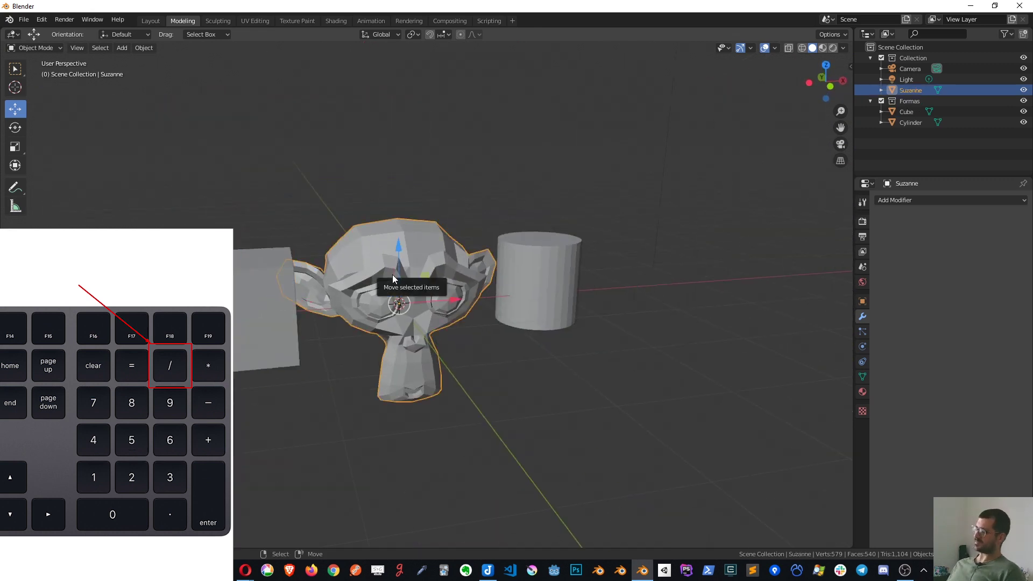
key(KP_Divide)
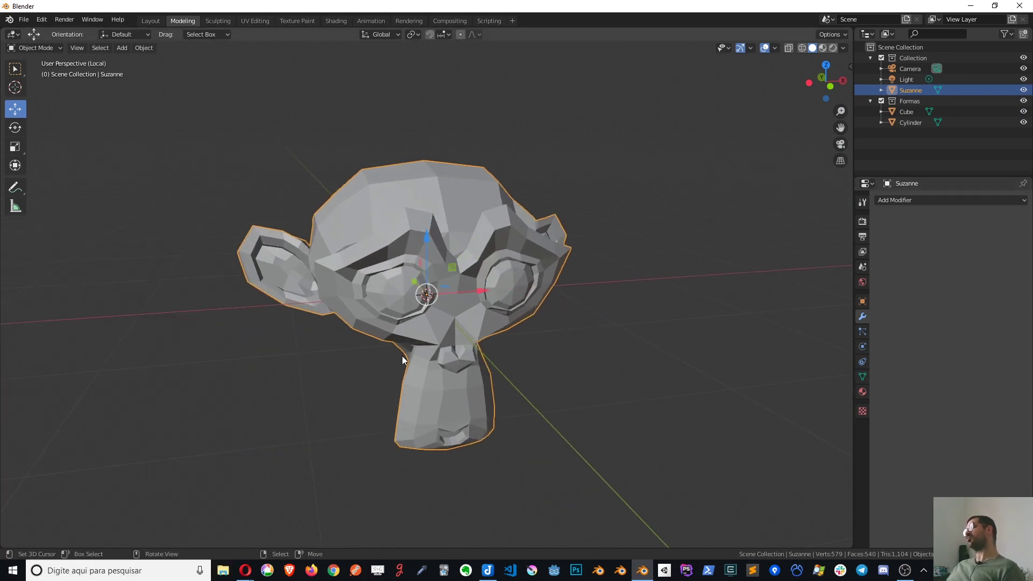
key(s)
click(565, 247)
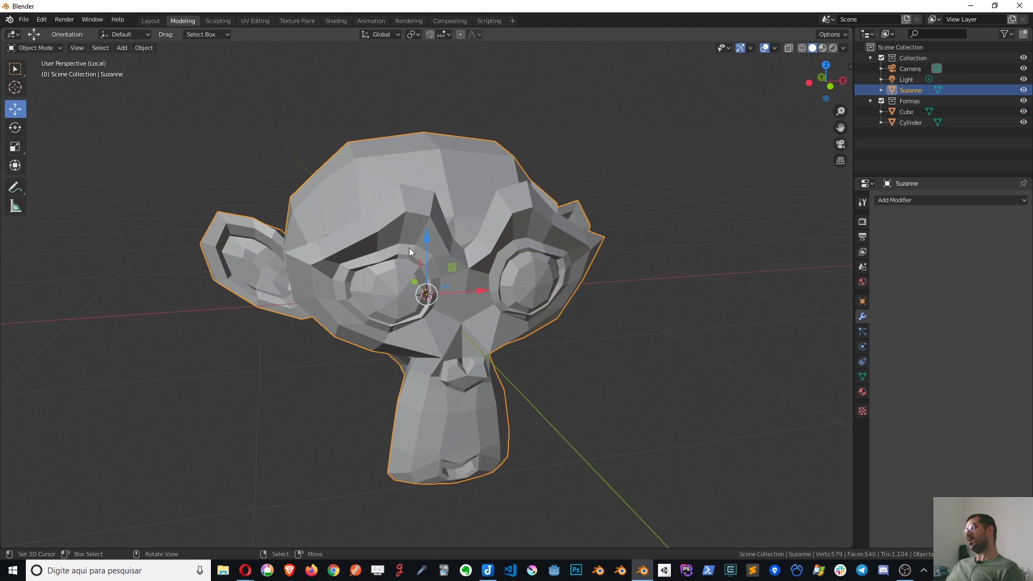
Step: Enter Edit Mode on Suzanne, select a top-of-head vertex, and exit local view
key(Tab)
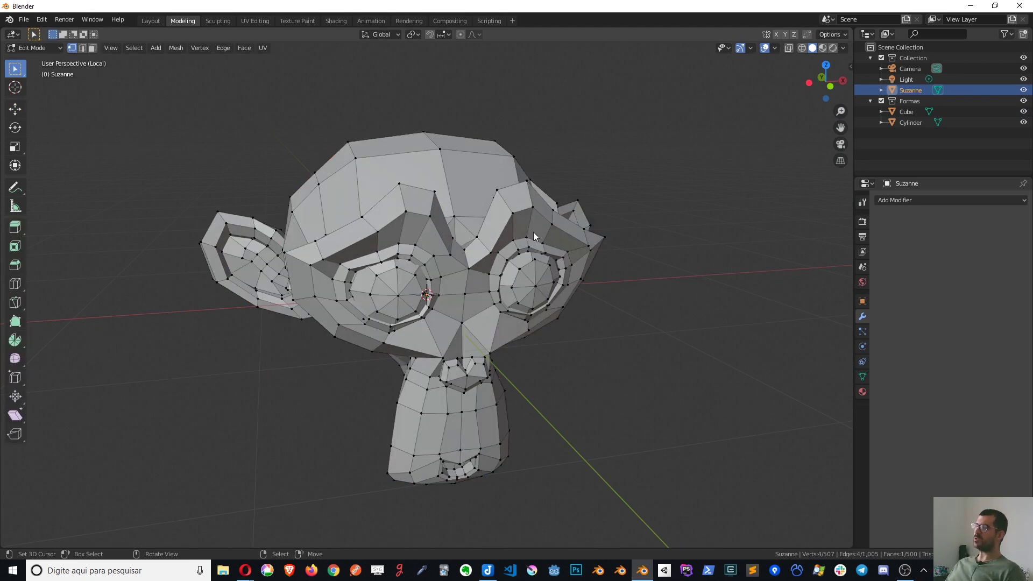
shift+click(438, 147)
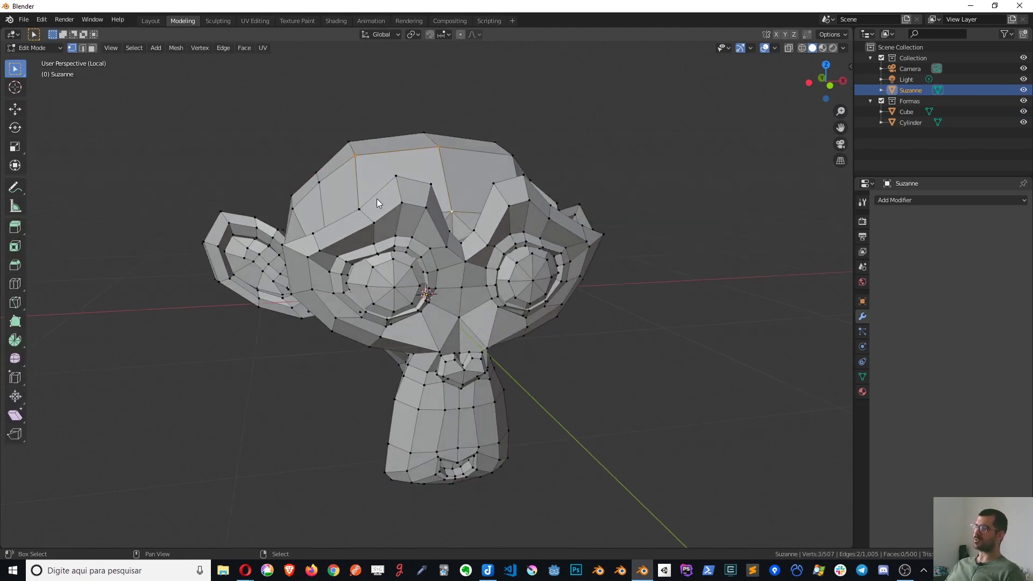
key(KP_Divide)
mouse_move(364, 197)
middle_down()
mouse_move(414, 273)
mouse_move(619, 254)
mouse_move(605, 224)
mouse_move(399, 163)
mouse_move(370, 283)
mouse_move(429, 289)
mouse_move(406, 247)
mouse_move(435, 256)
middle_up()
scroll(436, 256, up, 4)
scroll(435, 256, down, 4)
Step: Toggle Suzanne's local view on and off repeatedly, ending with her isolated
key(KP_Divide)
key(KP_Divide)
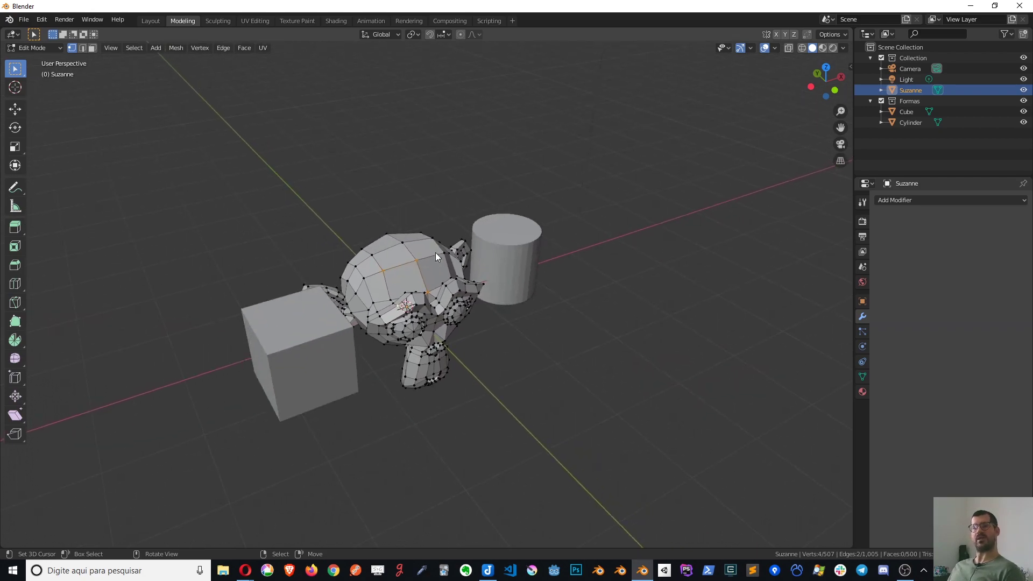
scroll(436, 256, up, 3)
key(KP_Divide)
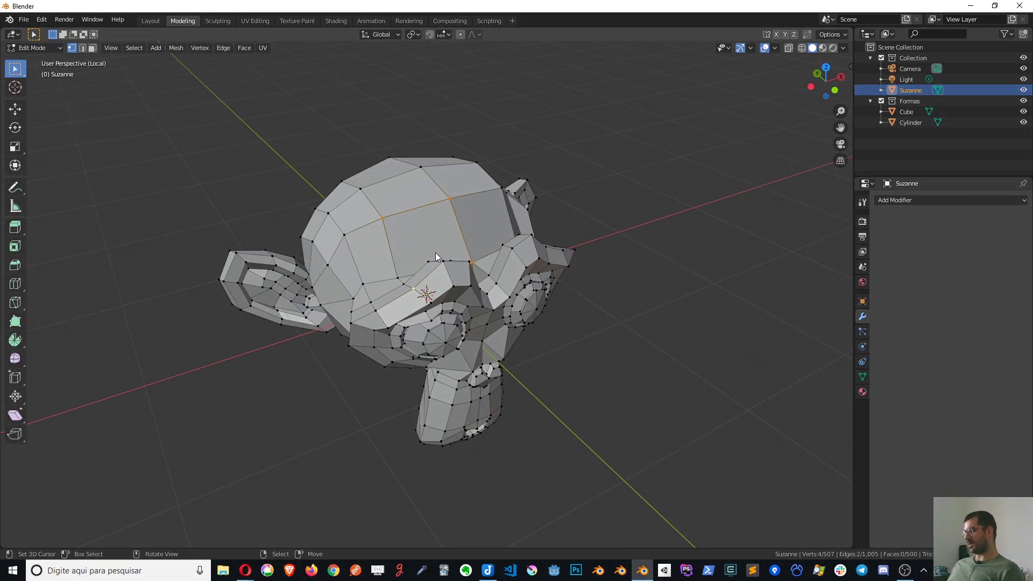
key(KP_Divide)
key(KP_Divide)
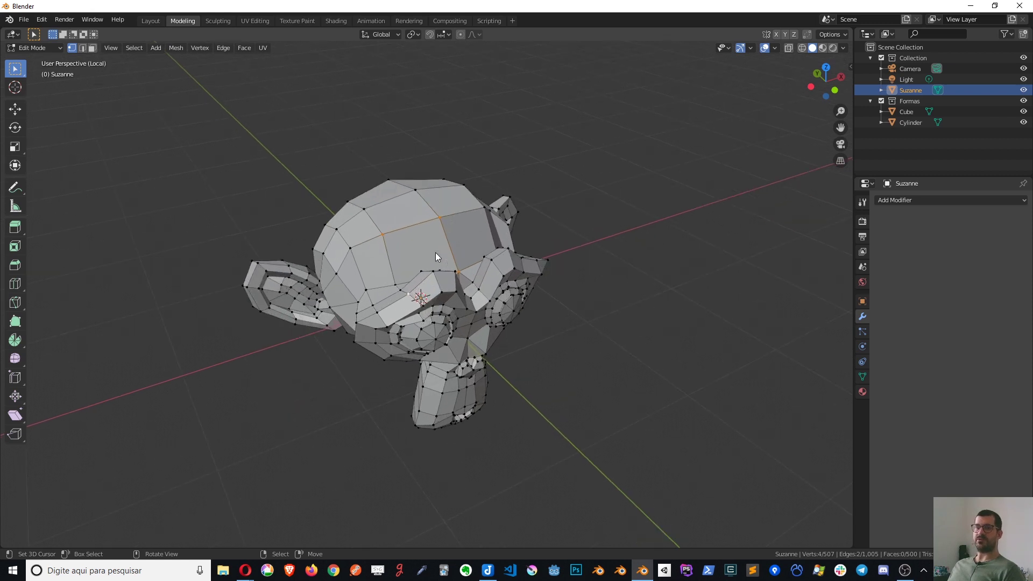
key(KP_Divide)
key(KP_Divide)
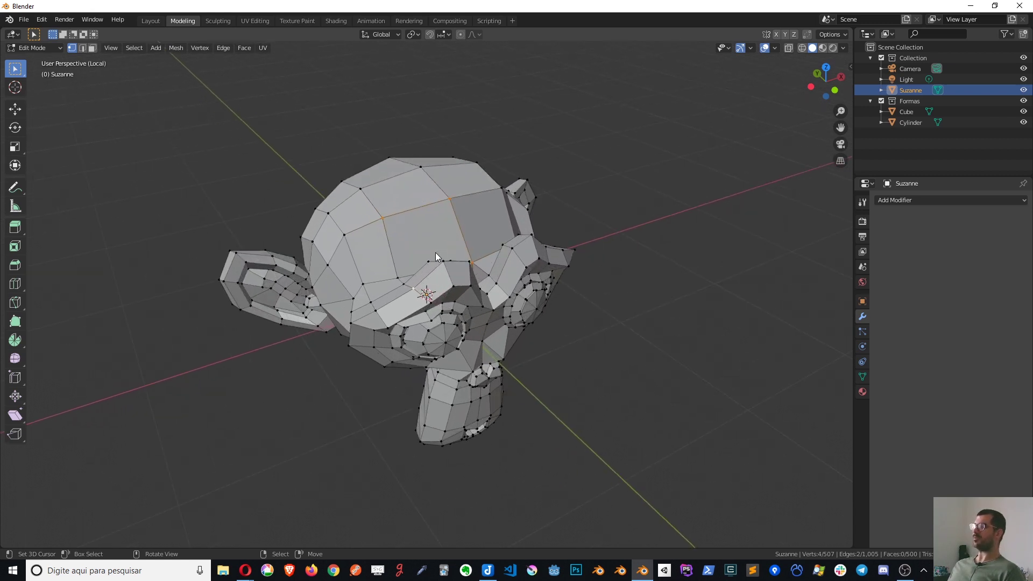
key(KP_Divide)
key(KP_Divide)
key(KP_Divide)
key(KP_Divide)
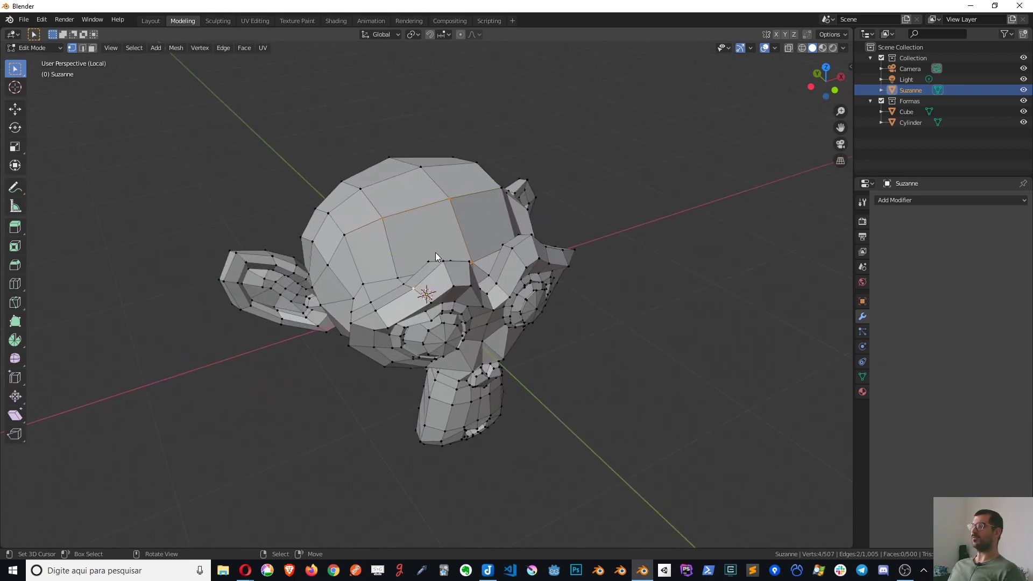
key(KP_Divide)
key(KP_Divide)
key(KP_Divide)
key(KP_Divide)
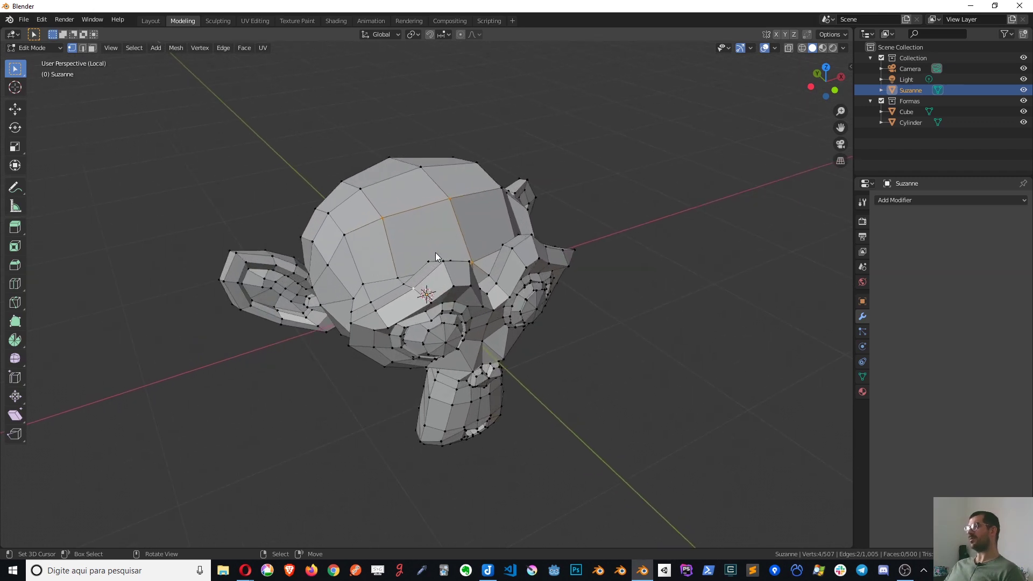
scroll(421, 233, up, 3)
mouse_move(388, 239)
middle_down()
mouse_move(457, 244)
mouse_move(414, 321)
middle_up()
key(KP_Divide)
key(KP_Divide)
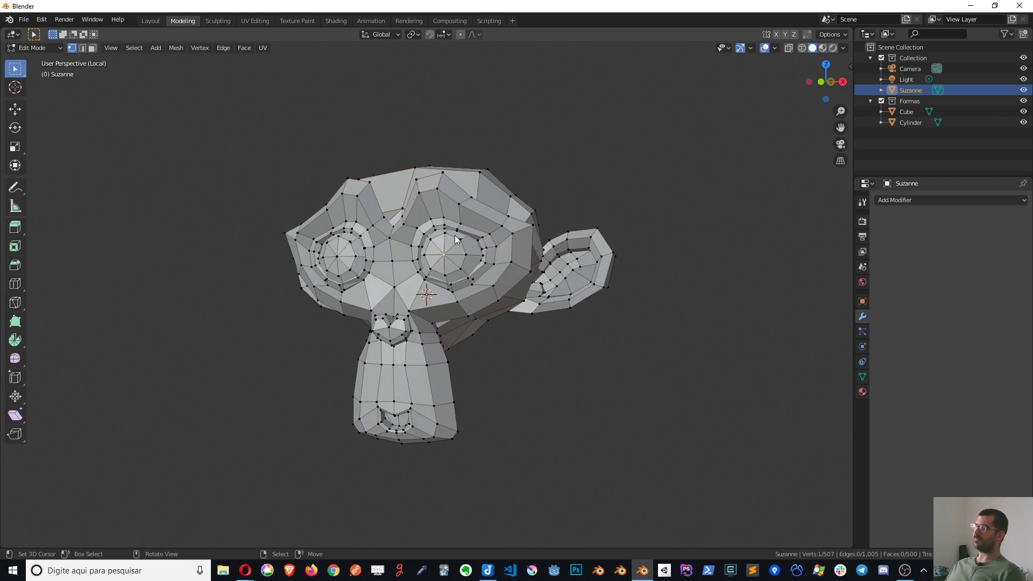
Step: Select the vertex loop around one eye and exit local view to show all objects
alt+click(460, 241)
key(KP_Divide)
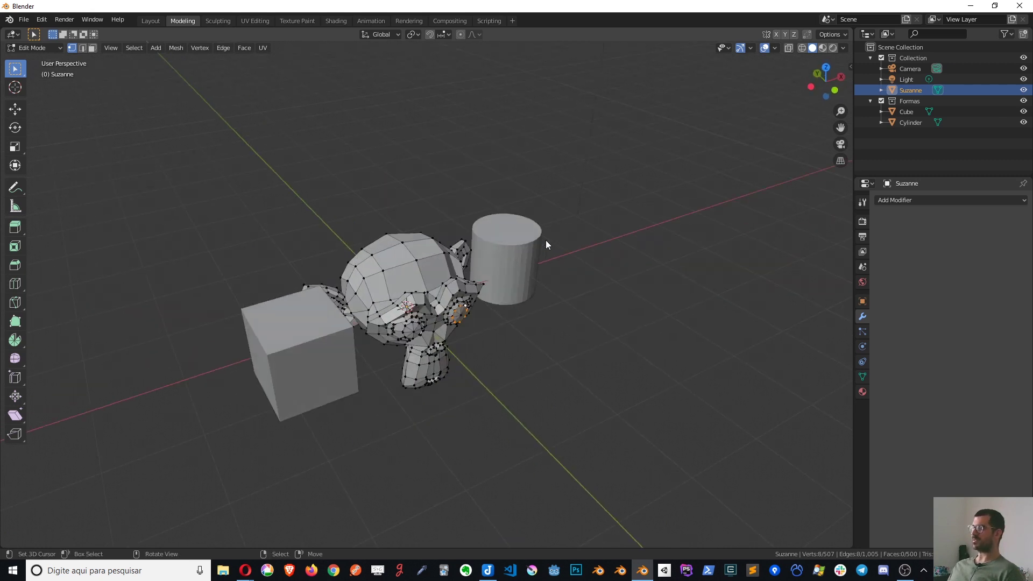
middle_drag(546, 240, 496, 267)
scroll(475, 282, up, 3)
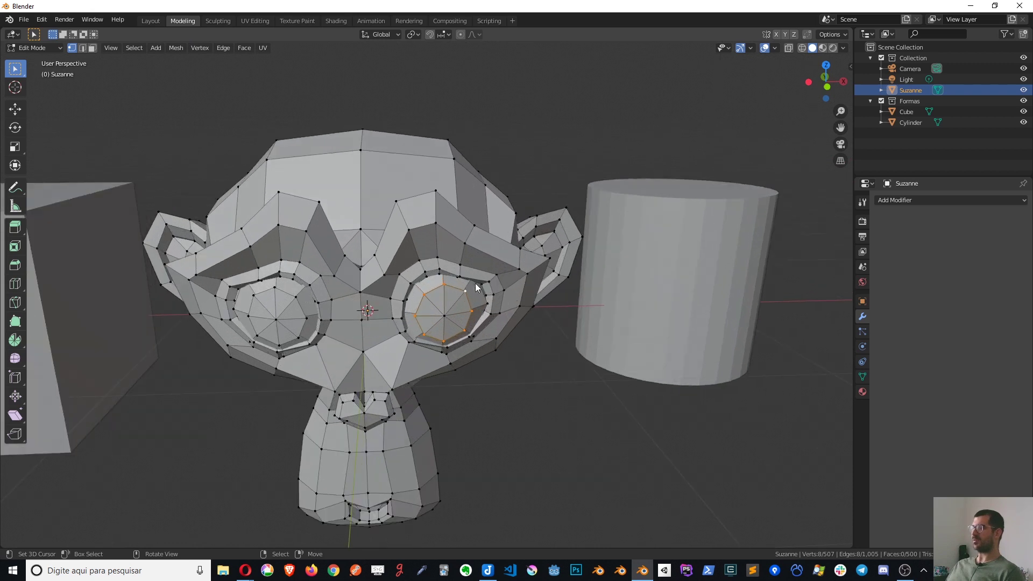
Step: Toggle Suzanne's local view on and off several more times, zooming between toggles
key(KP_Divide)
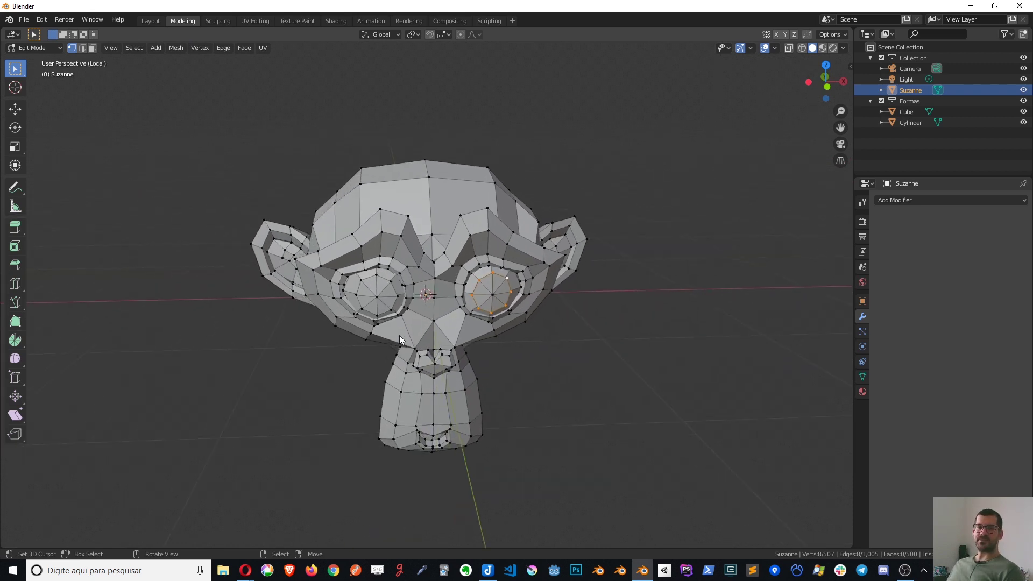
key(KP_Divide)
scroll(400, 335, up, 2)
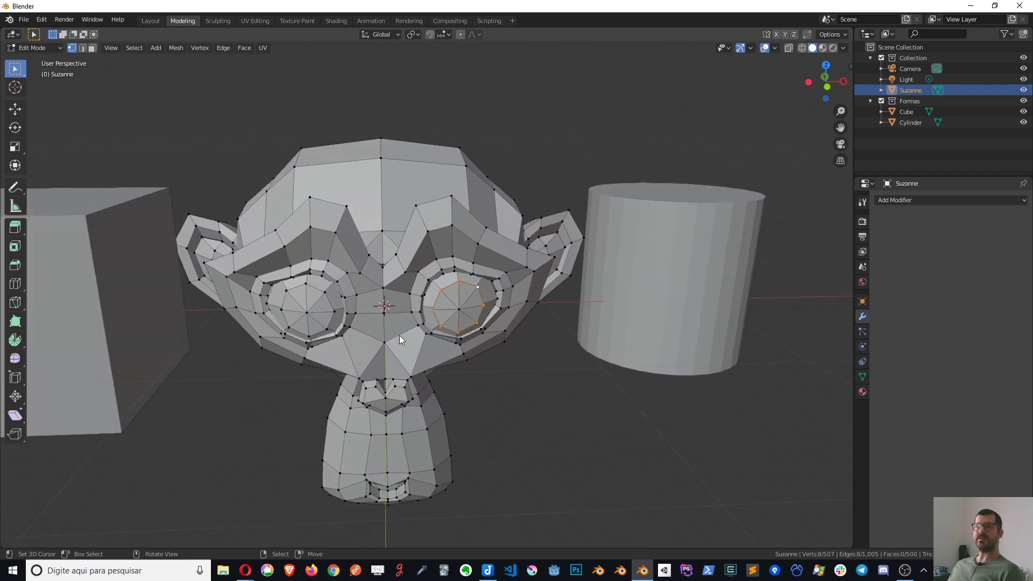
key(KP_Divide)
scroll(400, 334, up, 2)
key(KP_Divide)
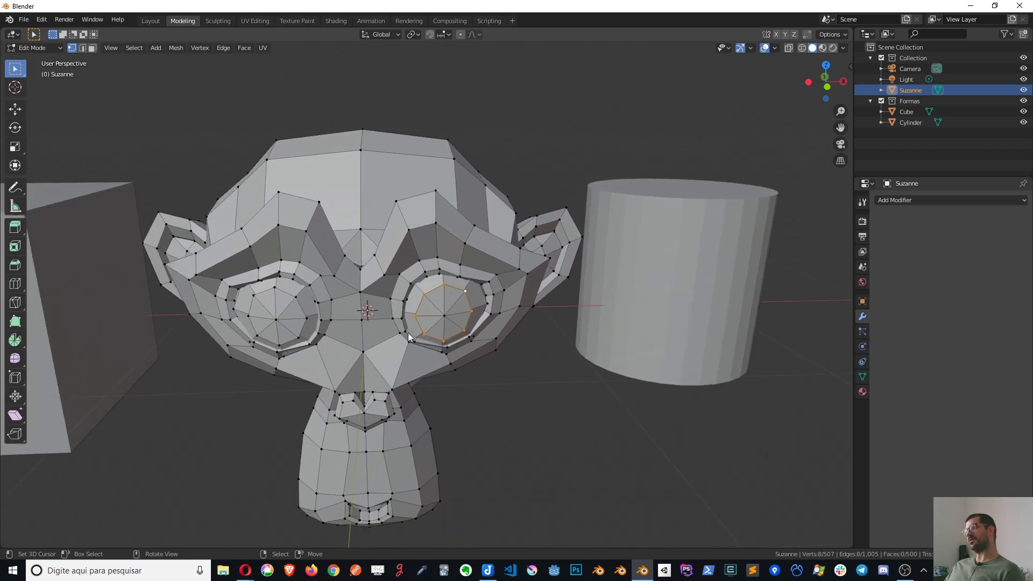
mouse_move(408, 332)
middle_down()
mouse_move(425, 269)
mouse_move(386, 332)
middle_up()
scroll(386, 331, down, 3)
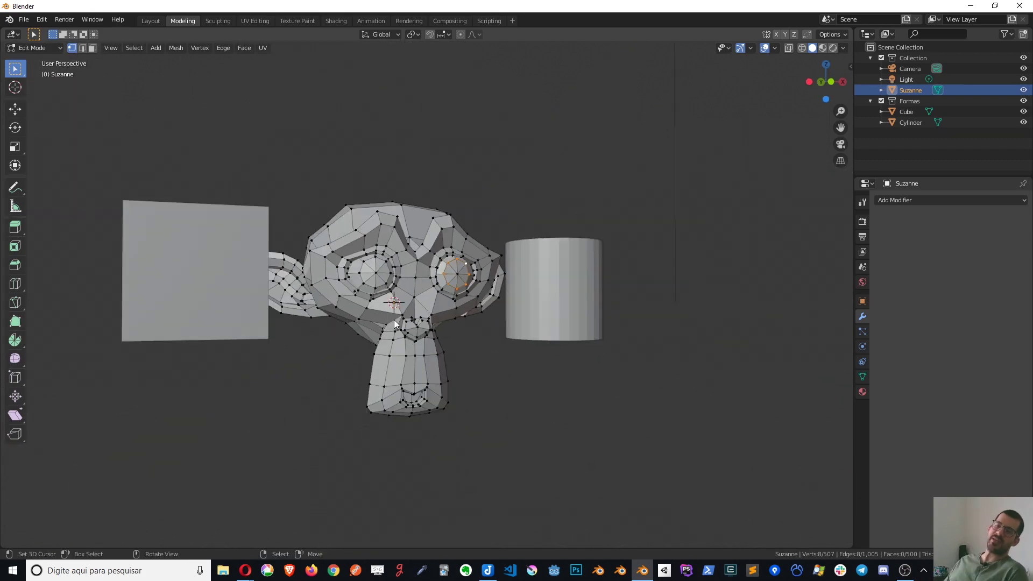
scroll(491, 300, down, 3)
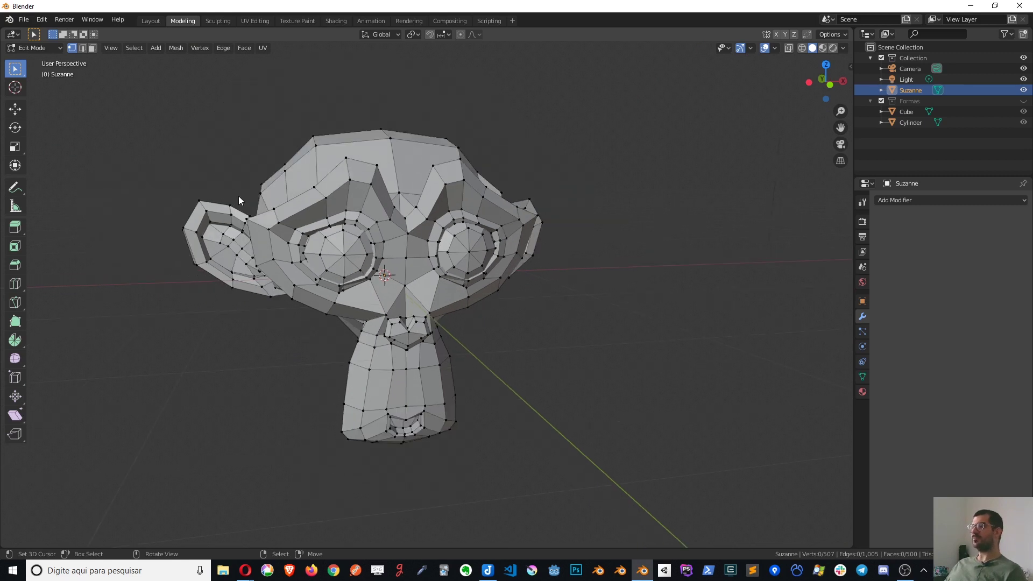
Step: Try circle- and box-selecting the left ear's rim and inner faces, then clear the selection
middle_drag(246, 224, 330, 260)
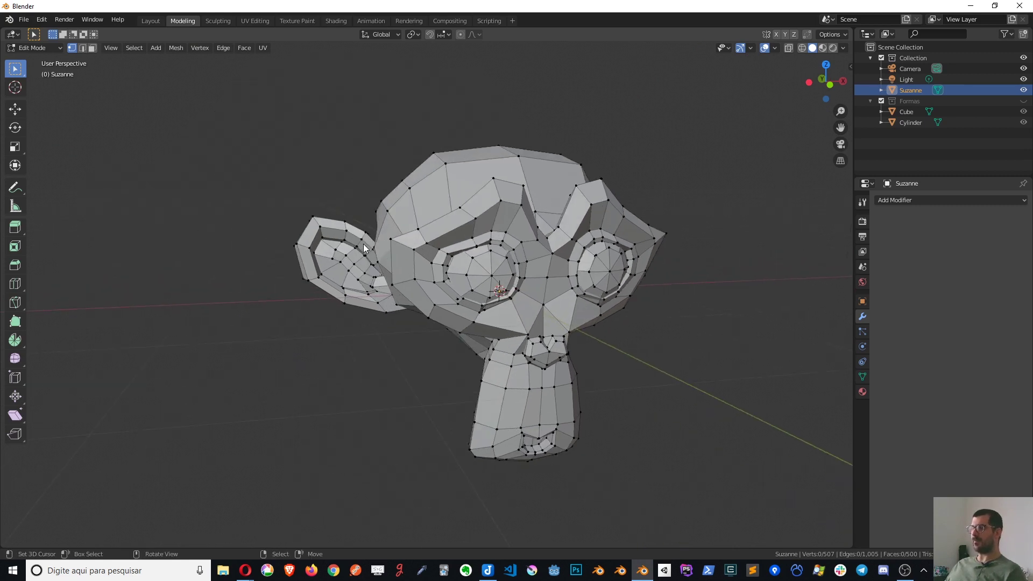
mouse_move(324, 250)
middle_down()
mouse_move(326, 238)
mouse_move(290, 237)
mouse_move(297, 244)
middle_up()
key(c)
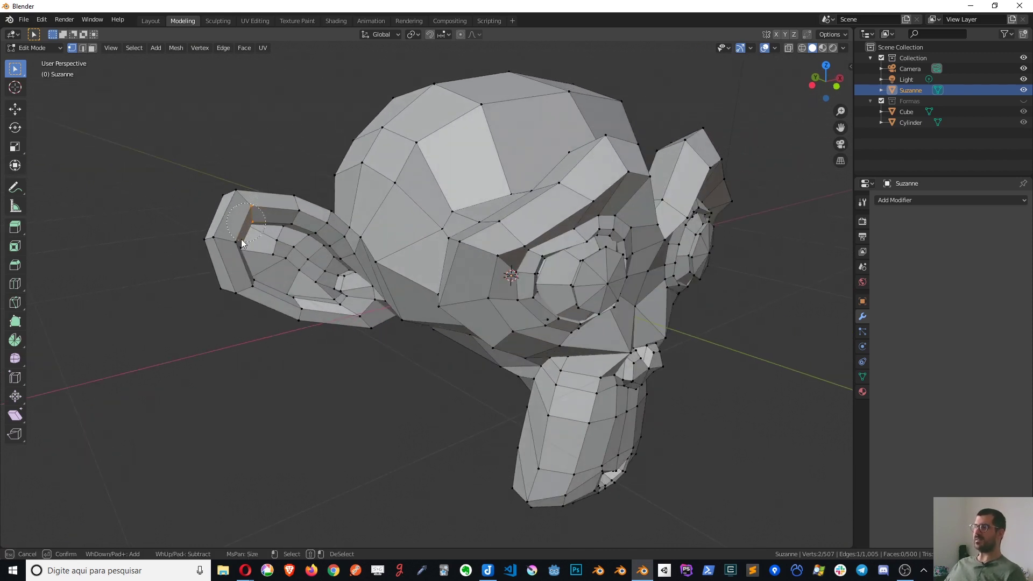
mouse_move(241, 239)
mouse_down()
mouse_move(209, 191)
mouse_move(241, 269)
mouse_up()
mouse_move(283, 318)
mouse_down()
mouse_move(344, 312)
mouse_move(302, 305)
mouse_move(240, 254)
mouse_move(266, 241)
mouse_up()
right_click(265, 241)
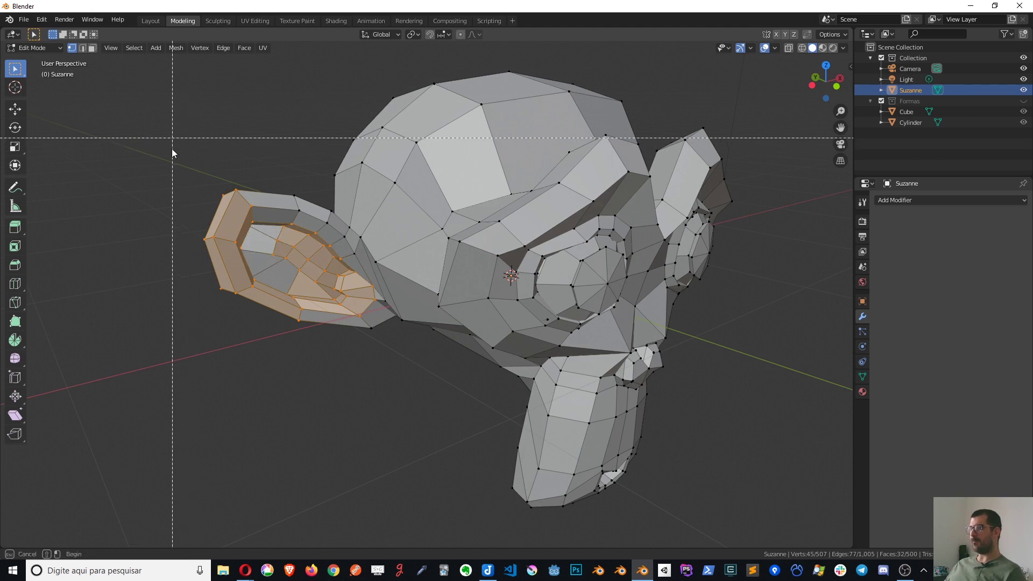
shift+drag(172, 139, 325, 361)
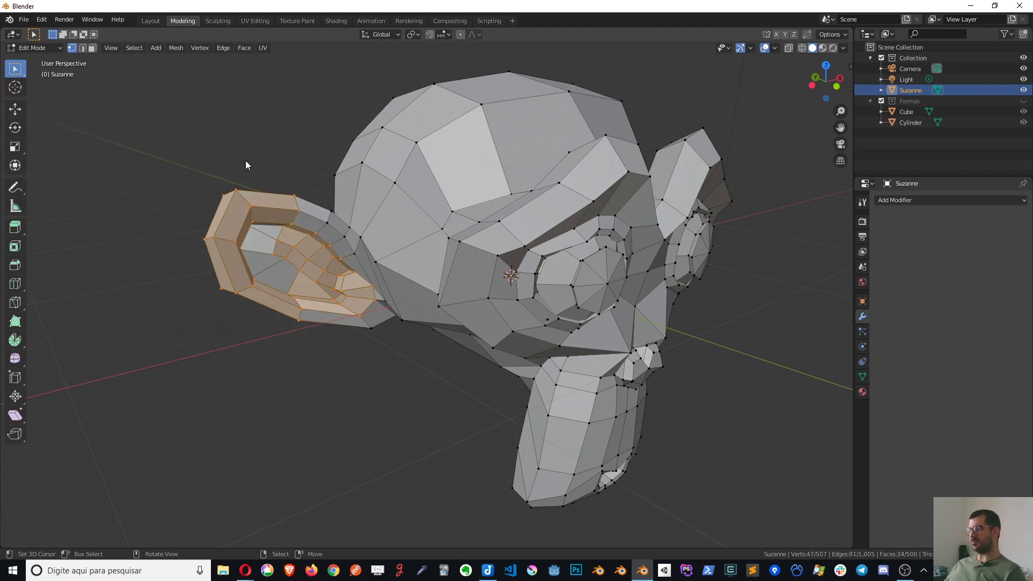
shift+drag(243, 157, 333, 214)
click(359, 315)
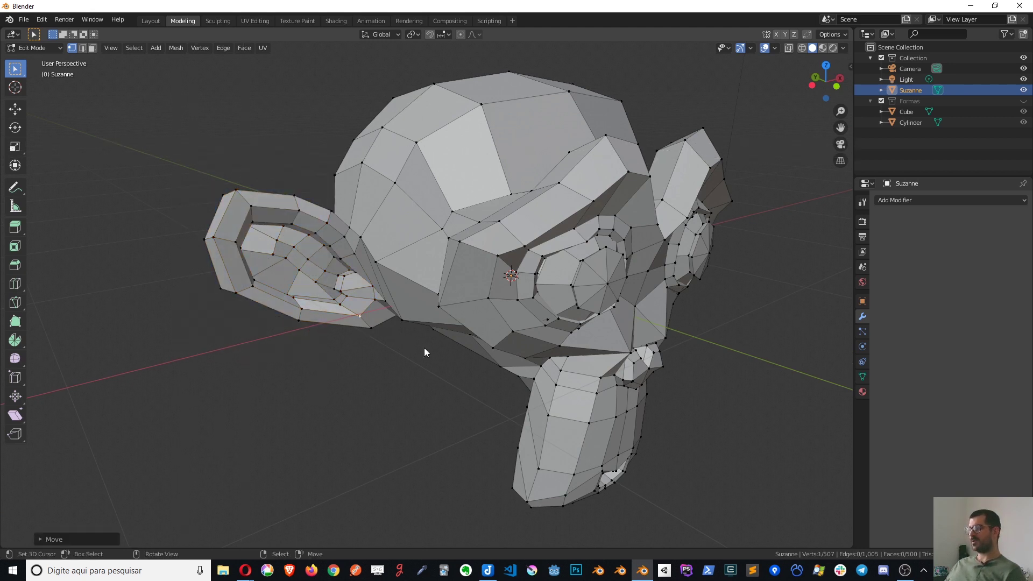
Step: Circle-select the ear rim and inner ring faces, then box-select the inner top rim
key(c)
mouse_move(215, 226)
mouse_down()
mouse_move(293, 333)
mouse_move(230, 178)
mouse_move(203, 161)
mouse_move(320, 274)
mouse_up()
key(Escape)
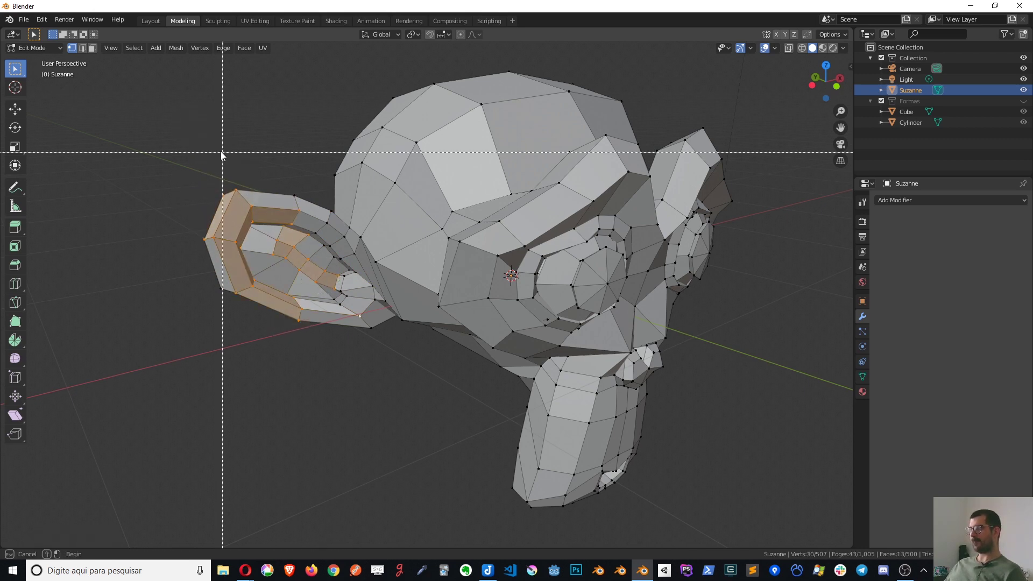
middle_drag(306, 137, 267, 136)
scroll(277, 204, up, 3)
shift+middle_drag(276, 205, 444, 252)
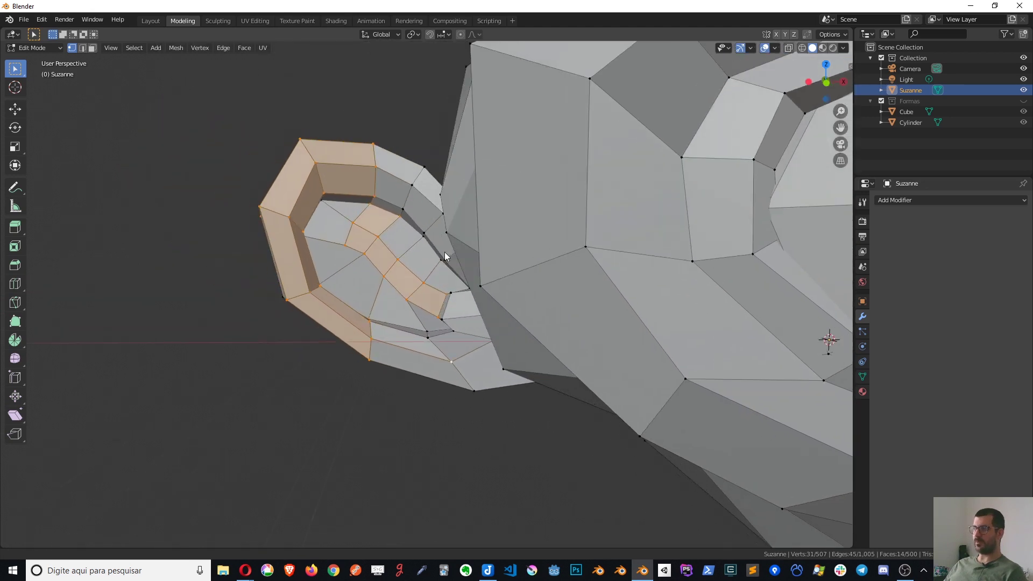
key(b)
drag(300, 137, 417, 372)
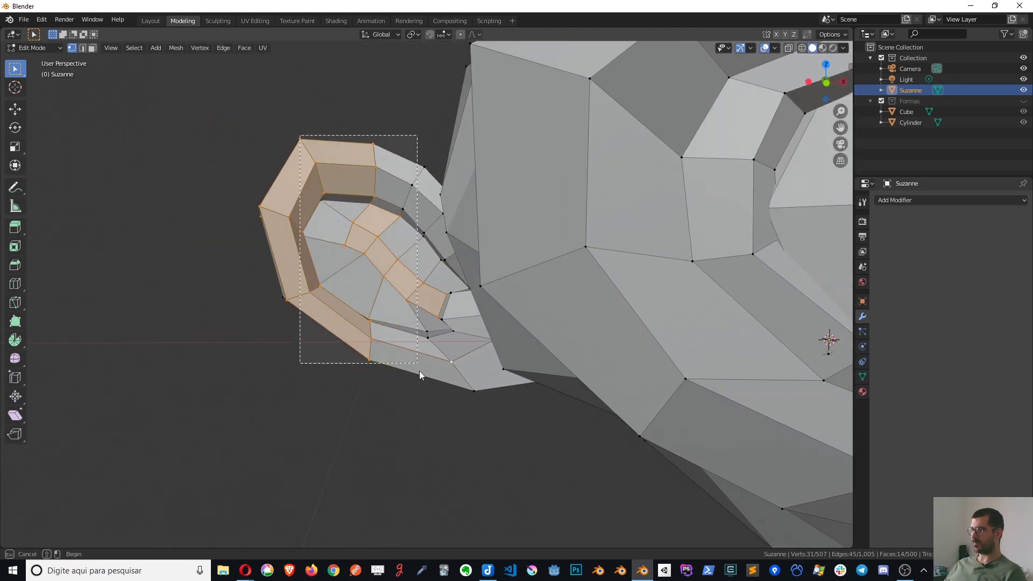
Step: Paint in the remaining rim faces so all 32 ear faces are selected
key(v)
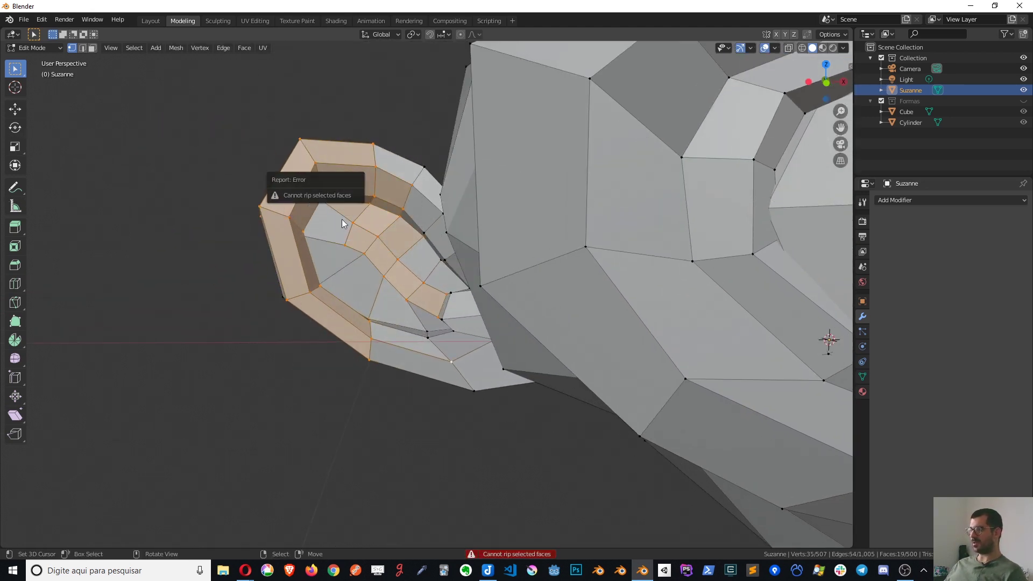
key(c)
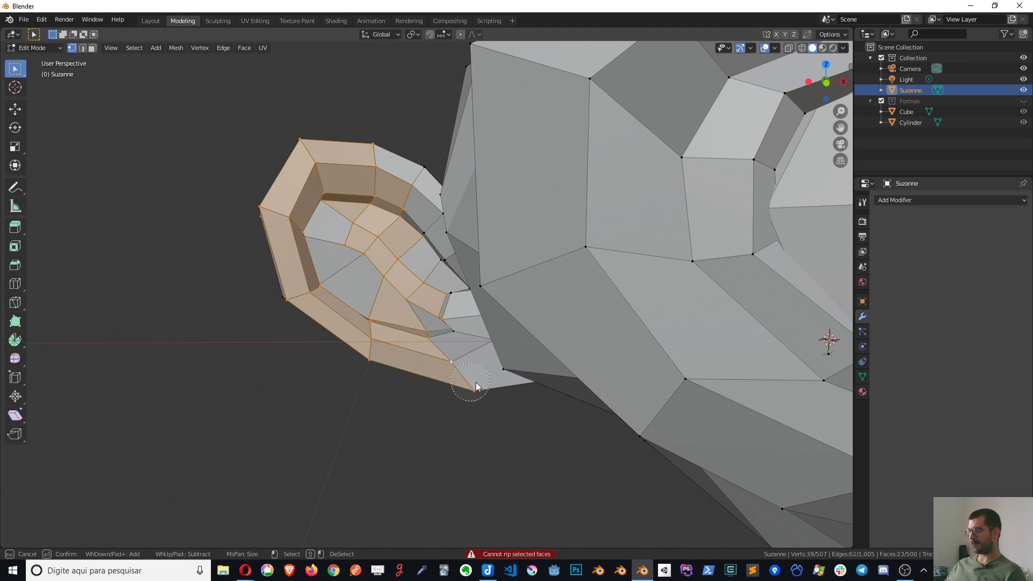
middle_drag(404, 224, 347, 149)
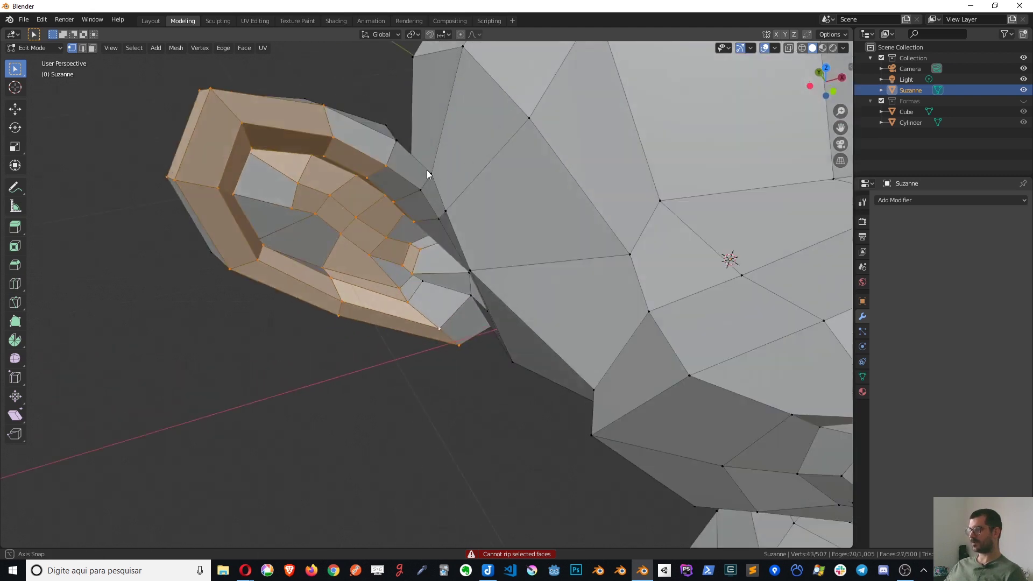
drag(258, 133, 386, 187)
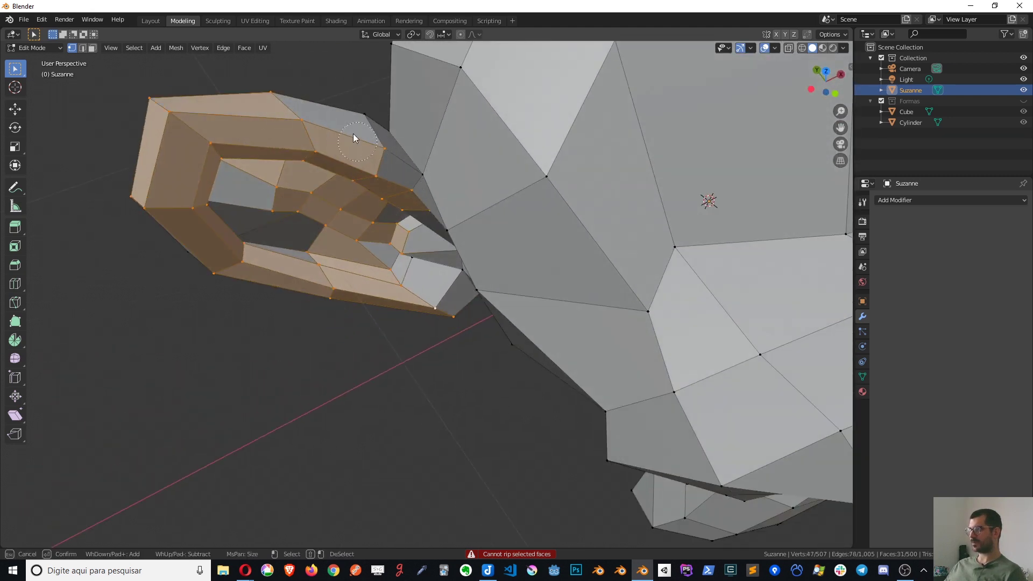
drag(354, 138, 309, 209)
right_click(361, 344)
scroll(370, 336, down, 3)
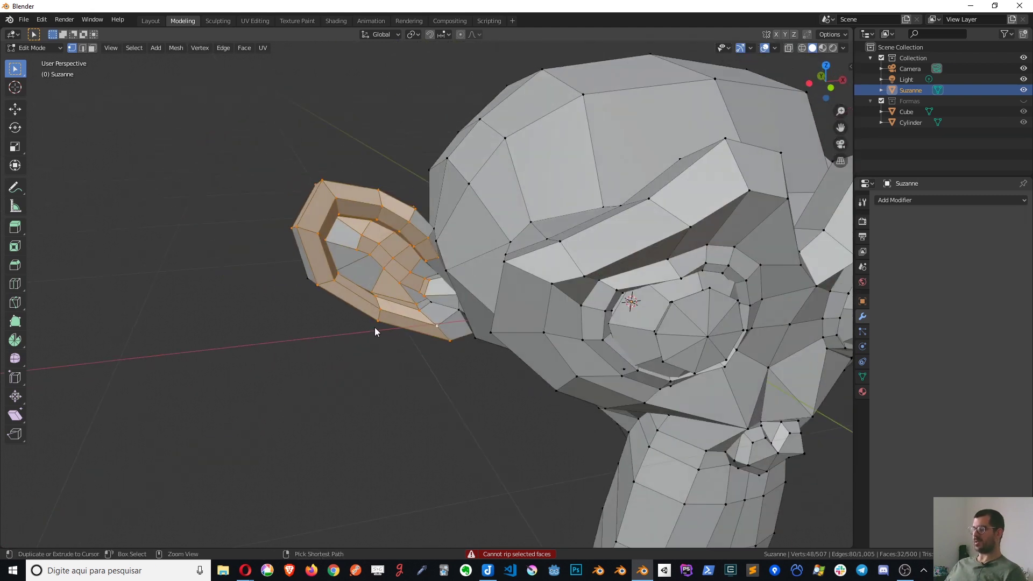
key(ctrl+i)
key(ctrl+i)
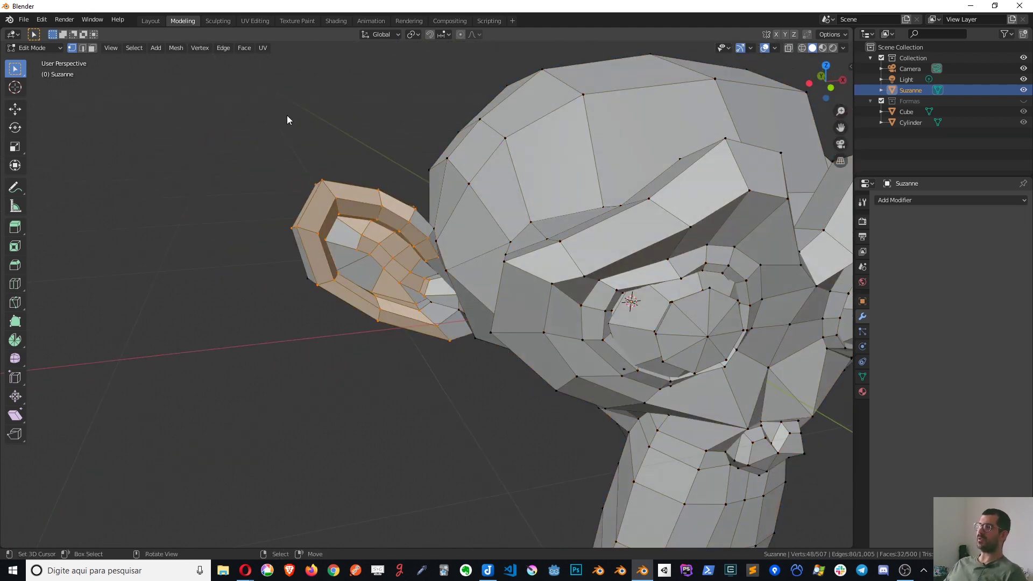
click(134, 47)
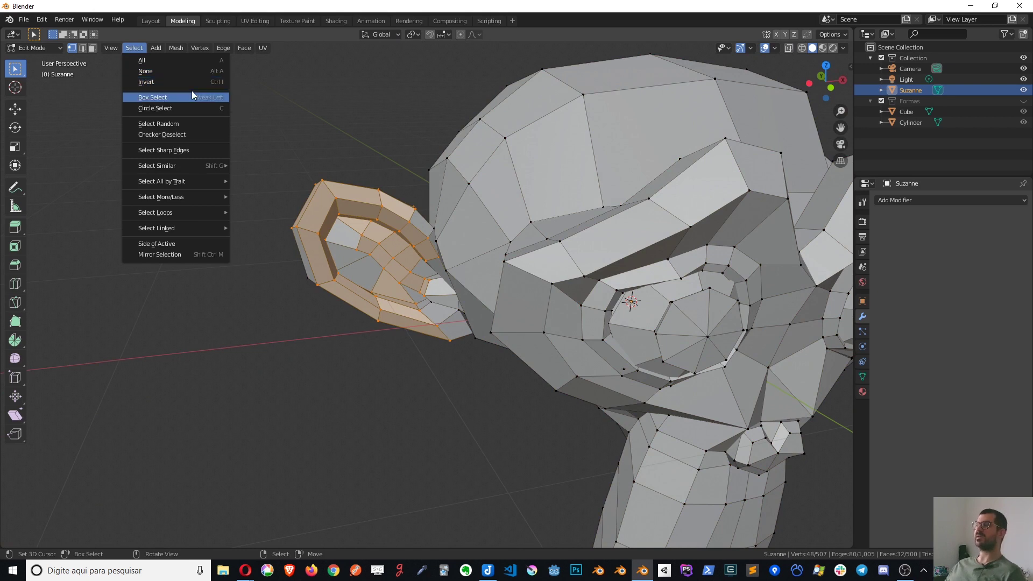
Step: Invert the selection to Suzanne's head and hide it, leaving only the left ear visible
click(153, 82)
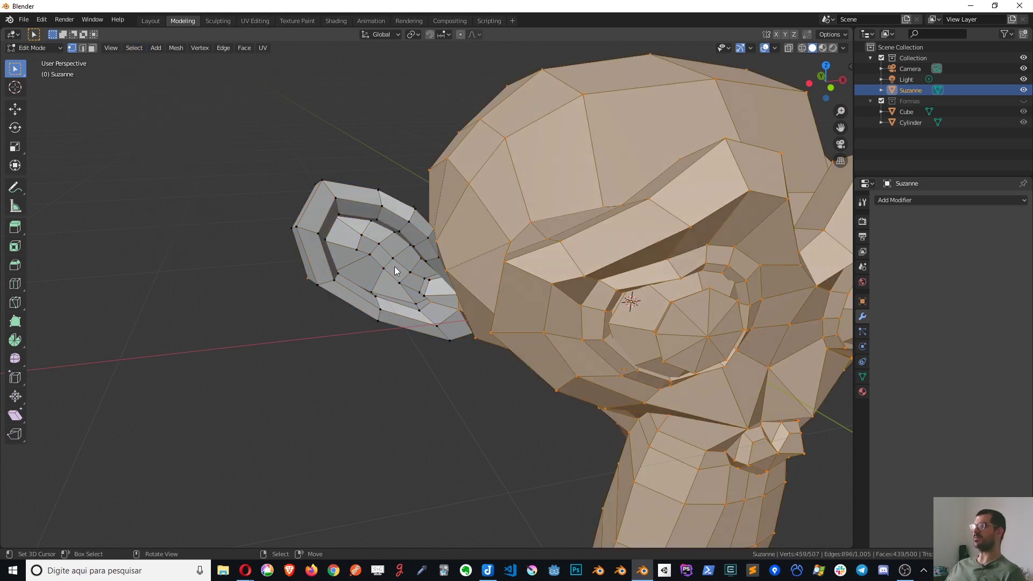
mouse_move(417, 339)
middle_down()
mouse_move(525, 218)
mouse_move(620, 318)
mouse_move(547, 246)
mouse_move(517, 267)
middle_up()
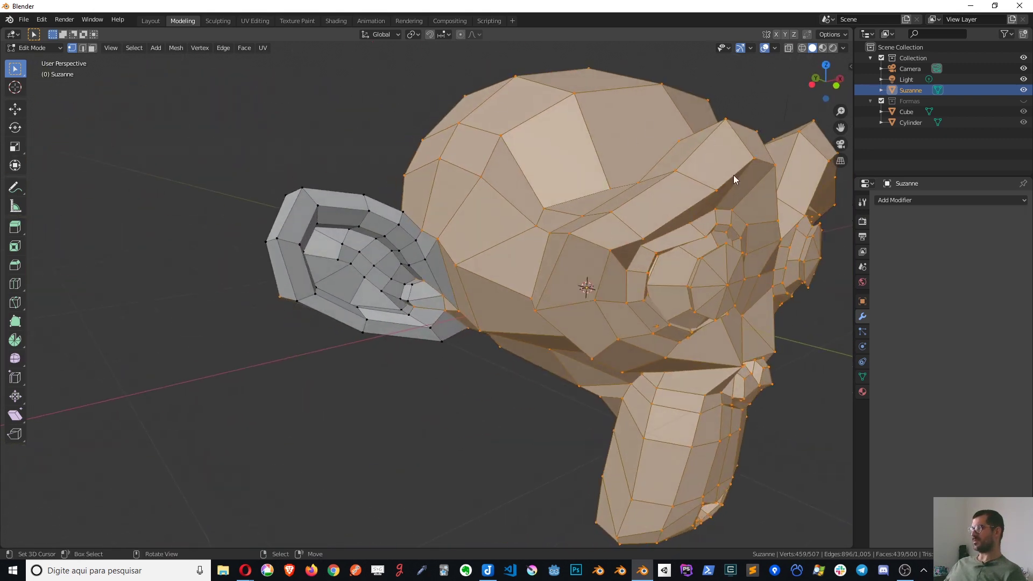
key(h)
mouse_move(569, 230)
middle_down()
mouse_move(415, 175)
mouse_move(561, 217)
middle_up()
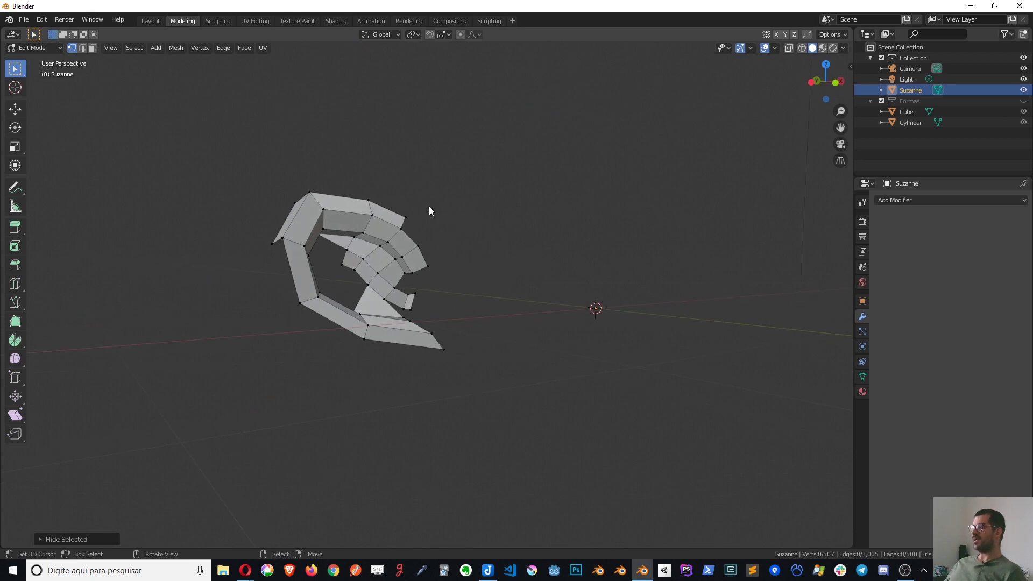
mouse_move(357, 266)
middle_down()
mouse_move(285, 269)
mouse_move(450, 247)
mouse_move(490, 221)
mouse_move(408, 242)
mouse_move(368, 226)
mouse_move(524, 291)
middle_up()
scroll(415, 247, down, 3)
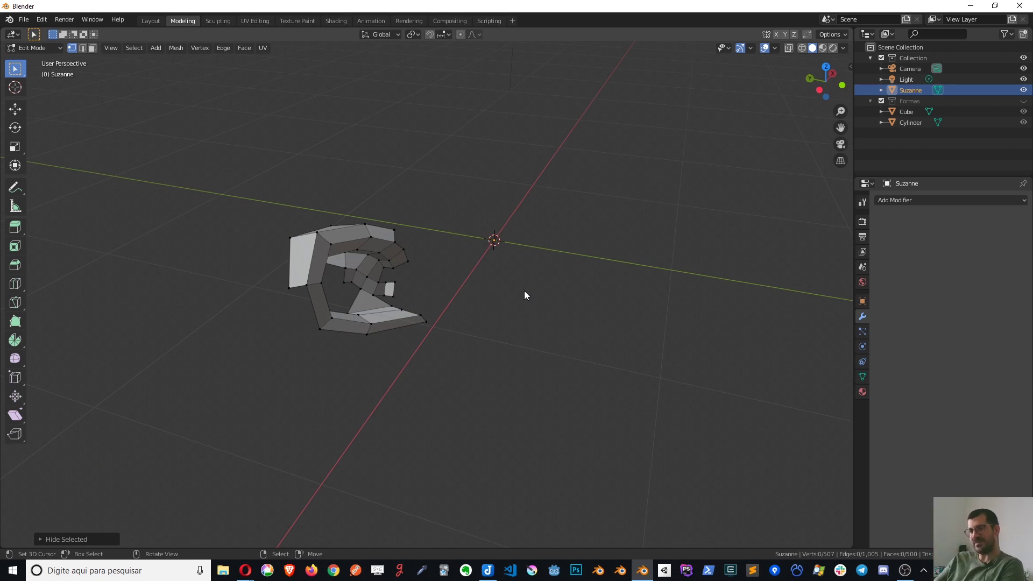
Step: Reveal Suzanne's hidden head with Alt+H and orbit until the ear sits on the left
key(alt+h)
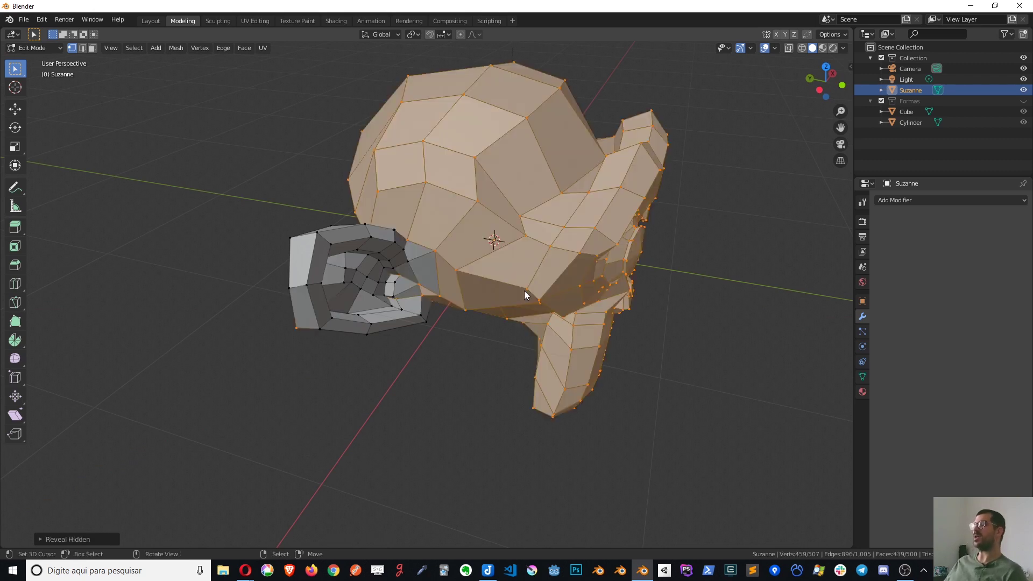
mouse_move(415, 318)
middle_down()
mouse_move(576, 315)
mouse_move(364, 272)
mouse_move(363, 219)
middle_up()
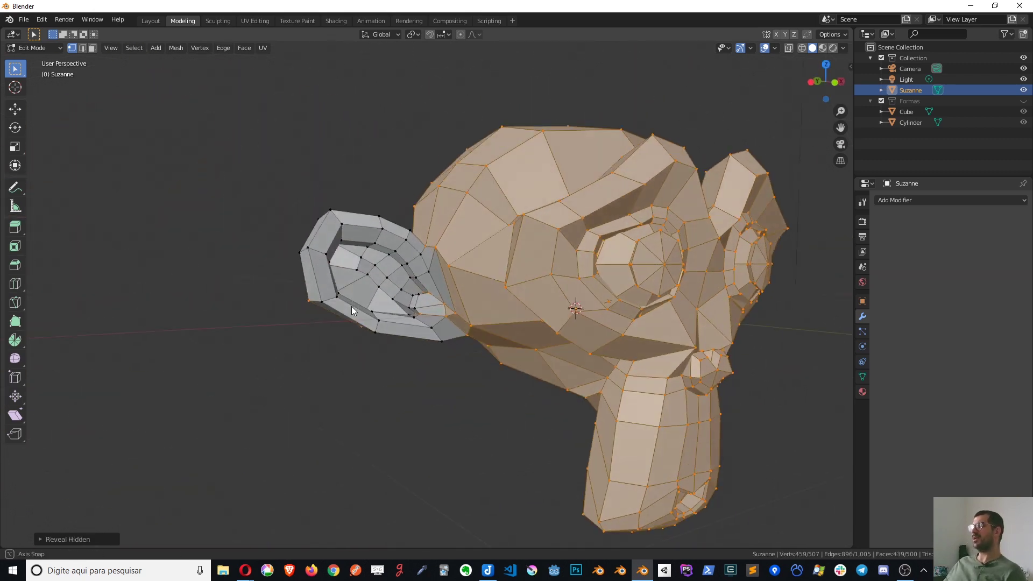
mouse_move(682, 353)
middle_down()
mouse_move(592, 318)
mouse_move(394, 183)
mouse_move(310, 163)
mouse_move(567, 255)
middle_up()
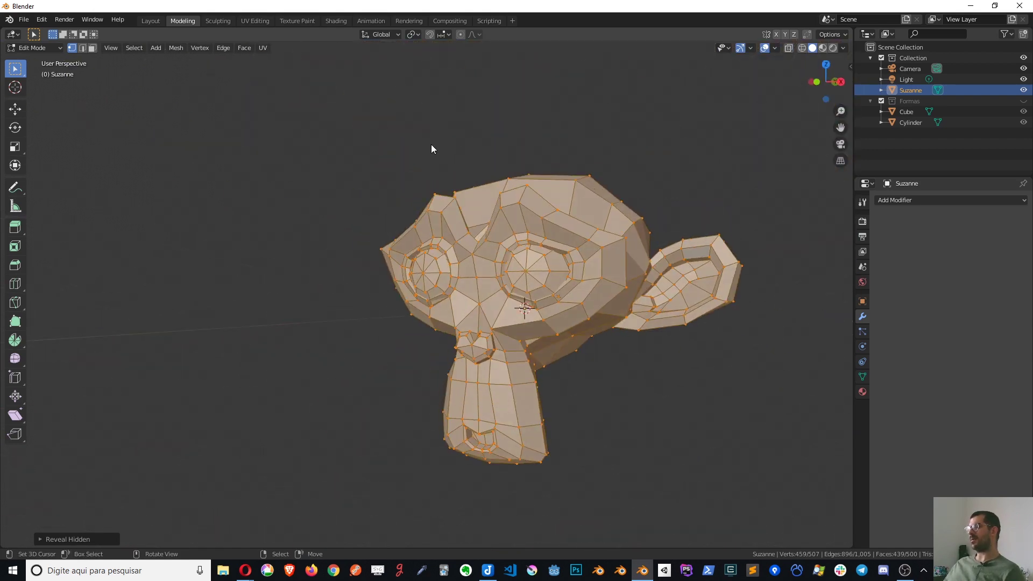
mouse_move(432, 149)
middle_down()
mouse_move(536, 228)
mouse_move(526, 289)
mouse_move(478, 213)
middle_up()
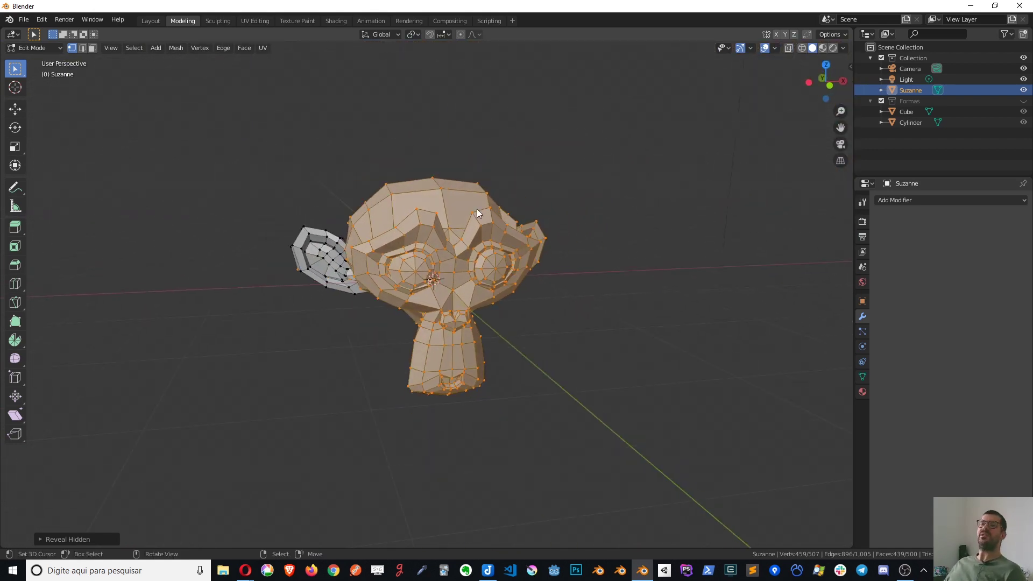